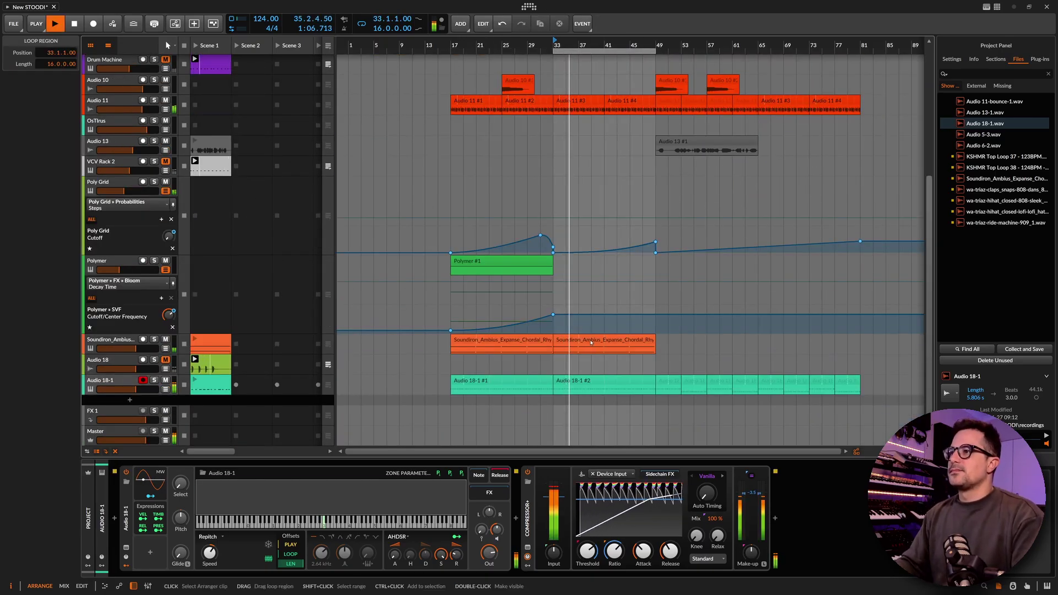
Stop playback and mute the Audio 18-1 track.
{"action": "left_click", "coordinate": [587, 342]}
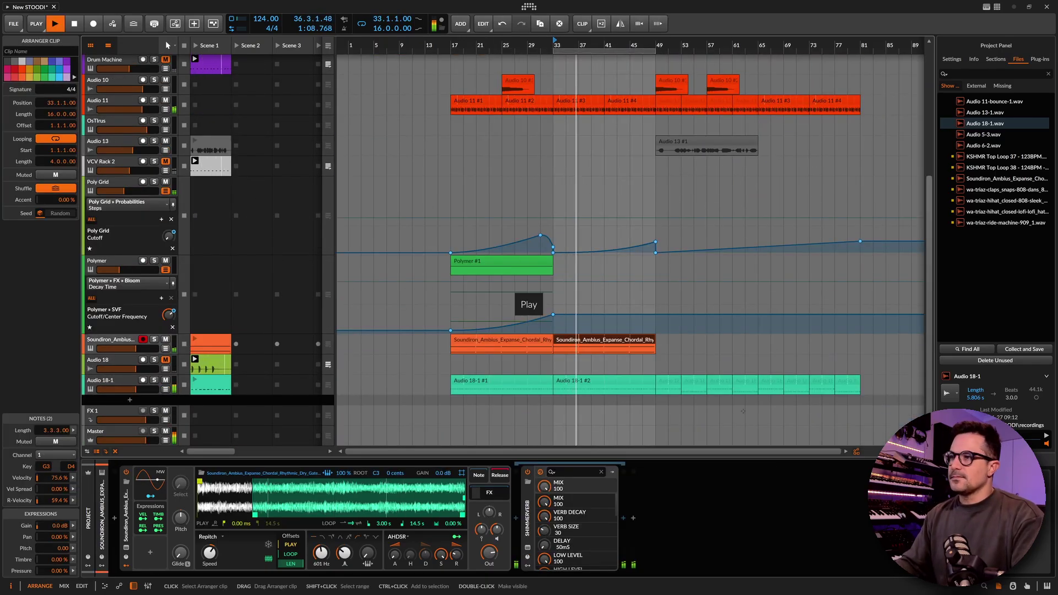
{"action": "left_click", "coordinate": [668, 416]}
{"action": "key", "text": "space"}
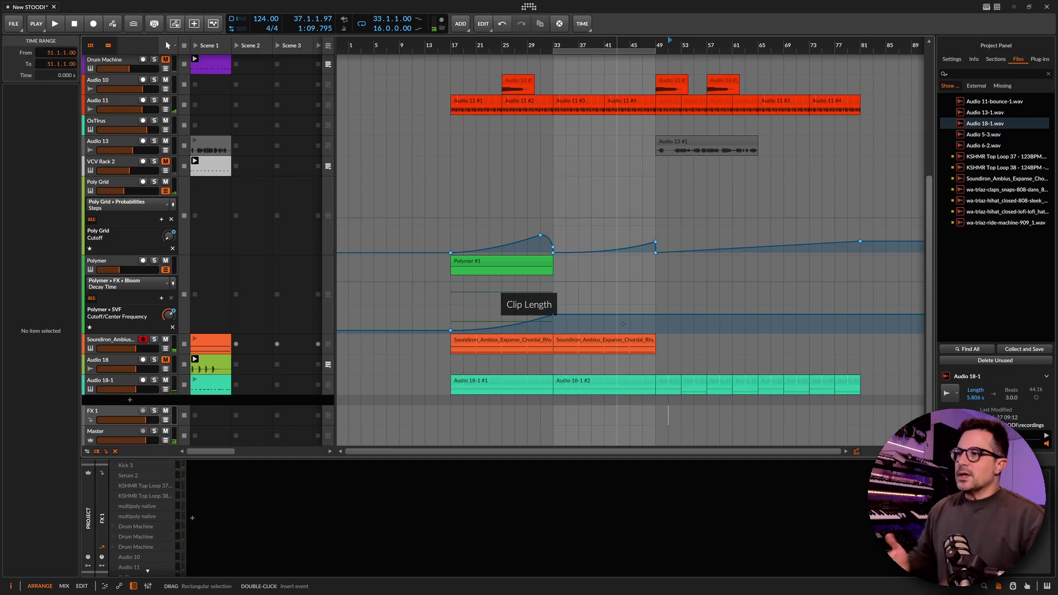
{"action": "left_click", "coordinate": [165, 380]}
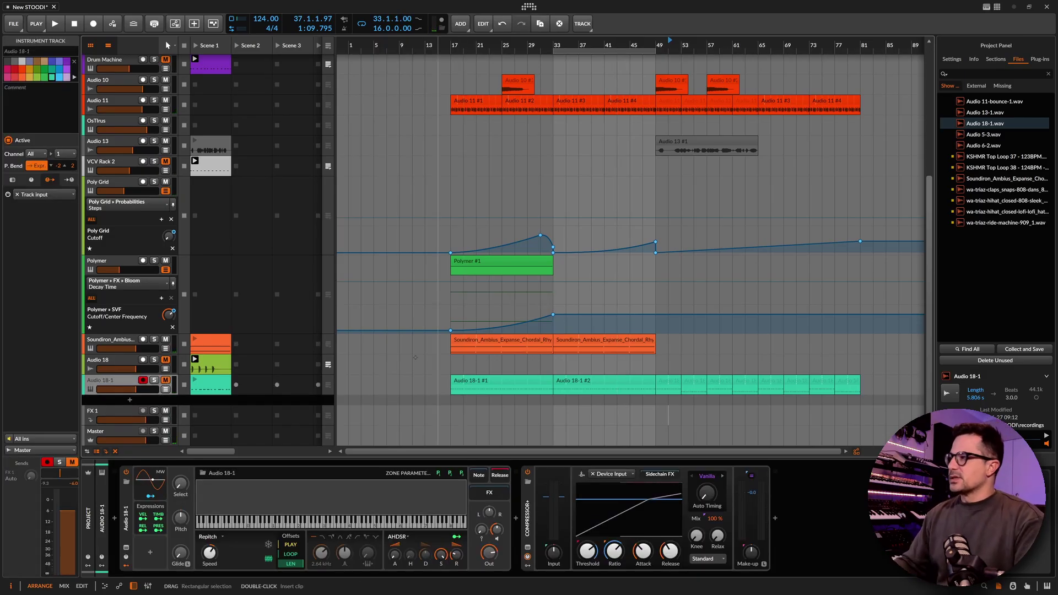
Delete the Audio 18 track that sits directly above Audio 18-1.
{"action": "left_click", "coordinate": [118, 360]}
{"action": "key", "text": "Delete"}
{"action": "left_click", "coordinate": [412, 364]}
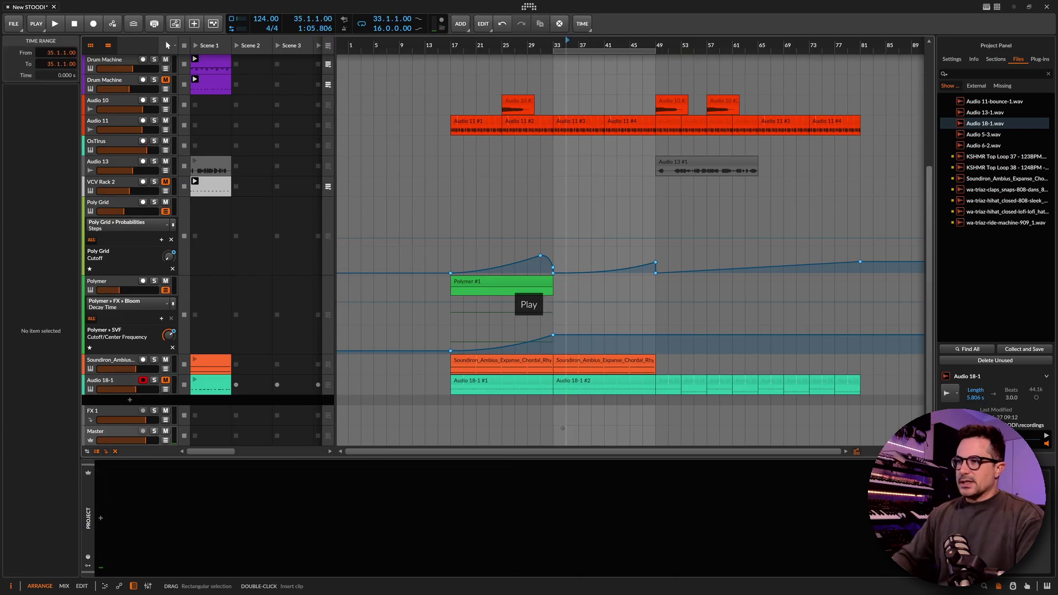
Add an empty audio track and place it directly below the Audio 18-1 track.
{"action": "key", "text": "ctrl+z"}
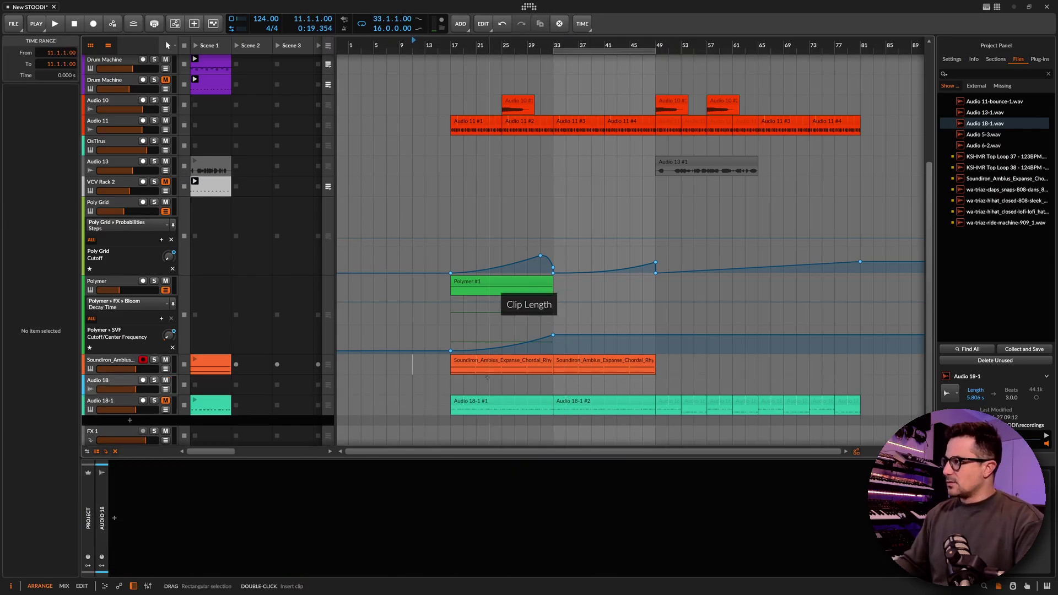
{"action": "left_click_drag", "start_coordinate": [128, 380], "coordinate": [120, 420]}
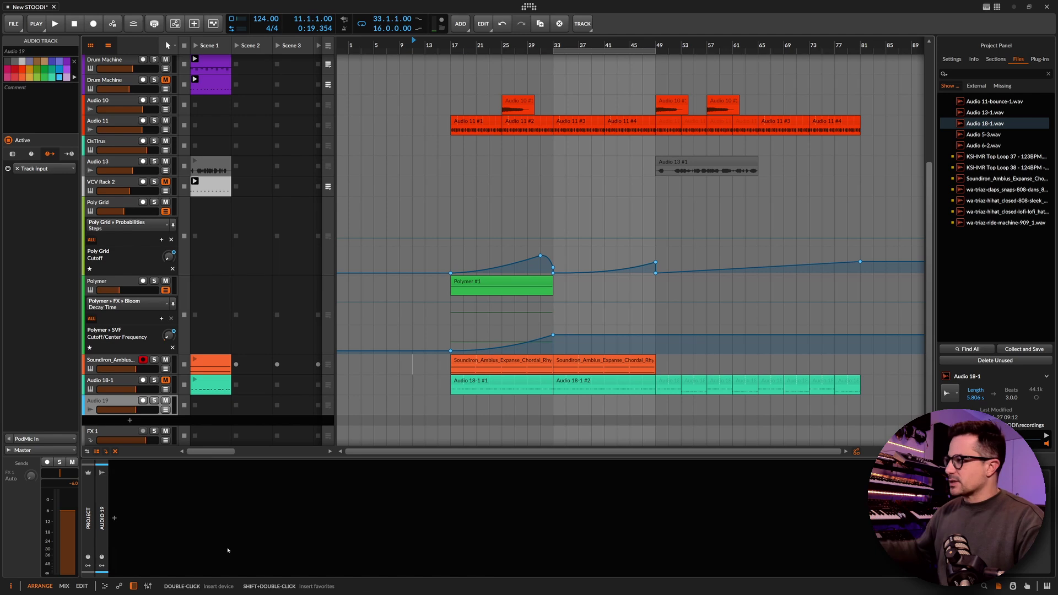
{"action": "left_click", "coordinate": [351, 558]}
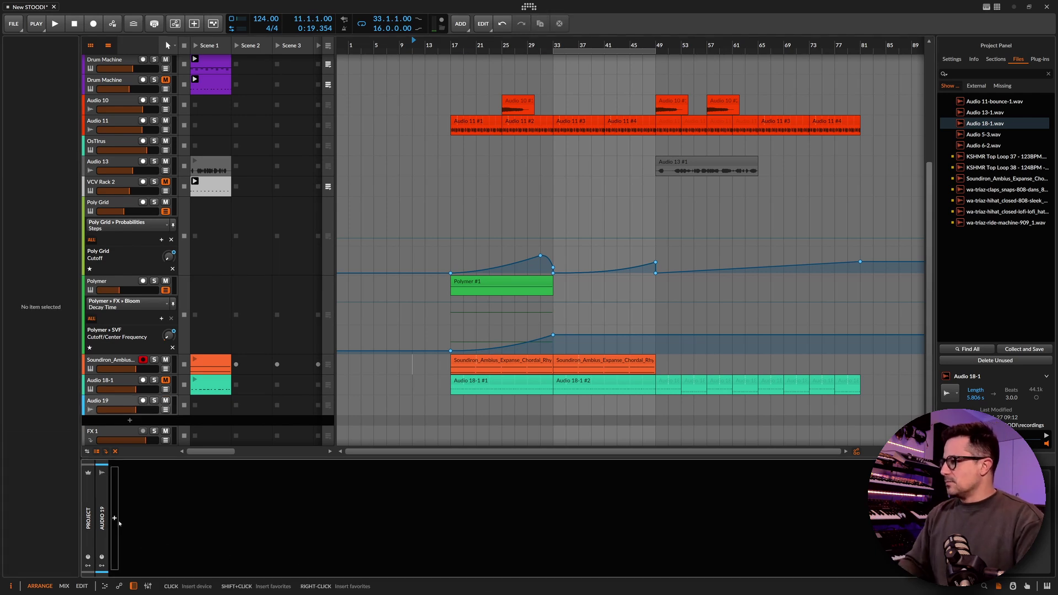
Set the Audio 19 track's input to Moog Messenger and arm the track for recording.
{"action": "left_click", "coordinate": [102, 398]}
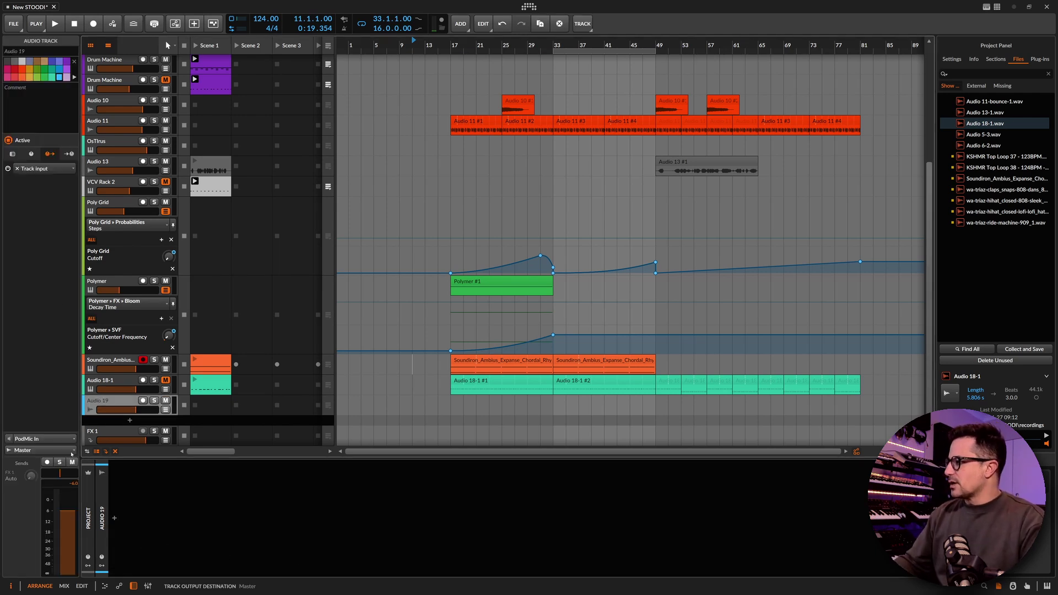
{"action": "left_click", "coordinate": [38, 450]}
{"action": "left_click", "coordinate": [140, 516]}
{"action": "left_click", "coordinate": [25, 438]}
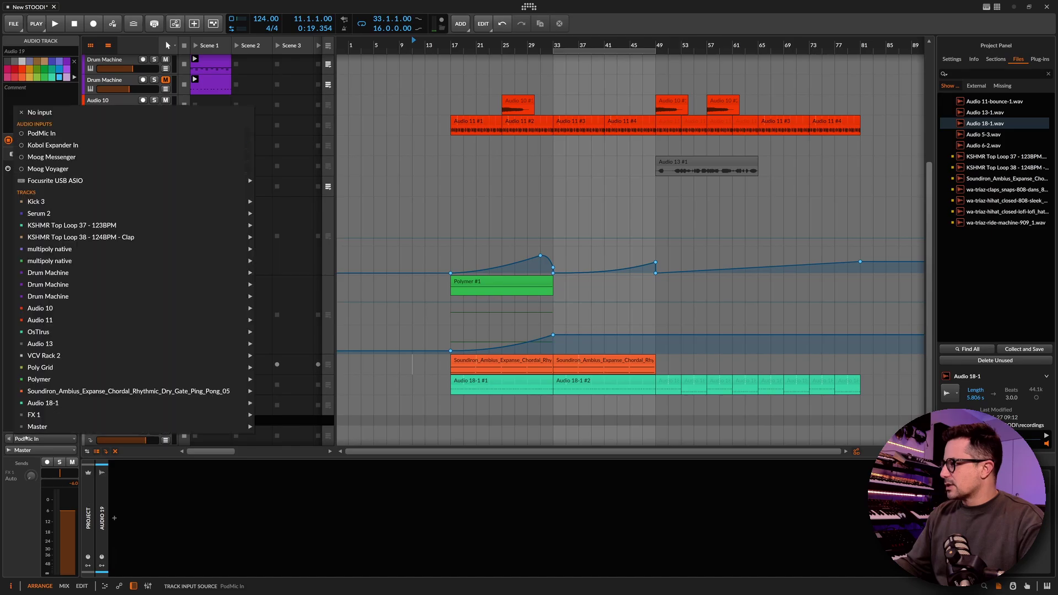
{"action": "left_click", "coordinate": [45, 158]}
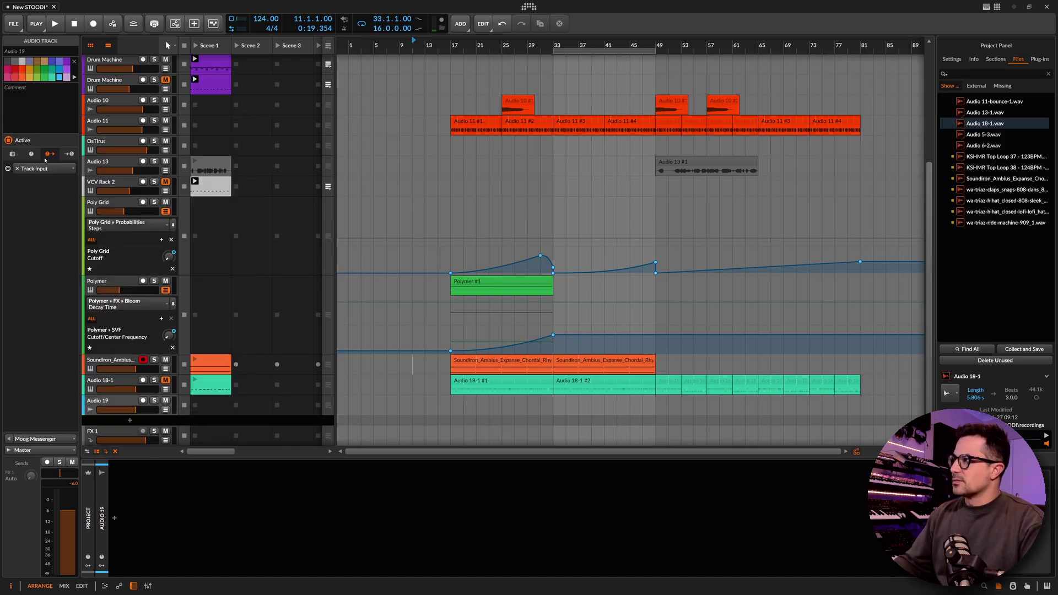
{"action": "left_click", "coordinate": [143, 400]}
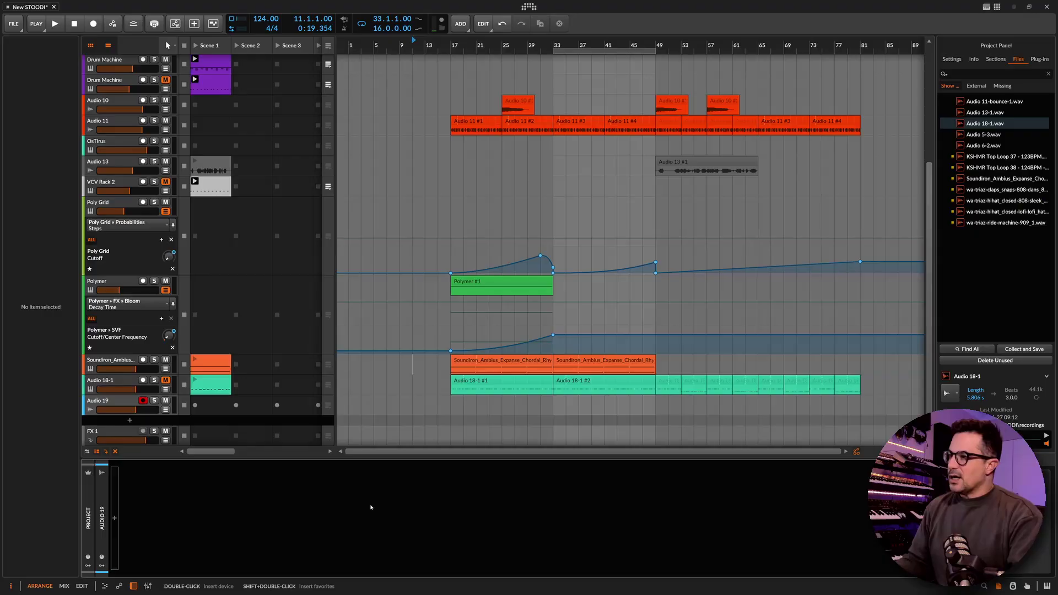
Stop the master recording and open the project's master-recordings folder in the file browser.
{"action": "left_click", "coordinate": [128, 402]}
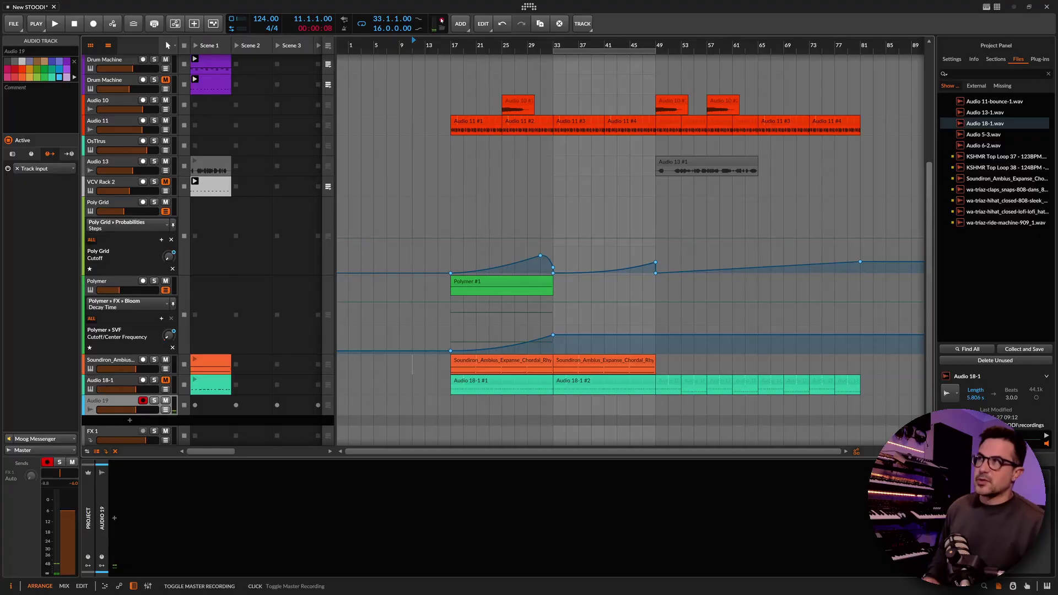
{"action": "left_click", "coordinate": [441, 20]}
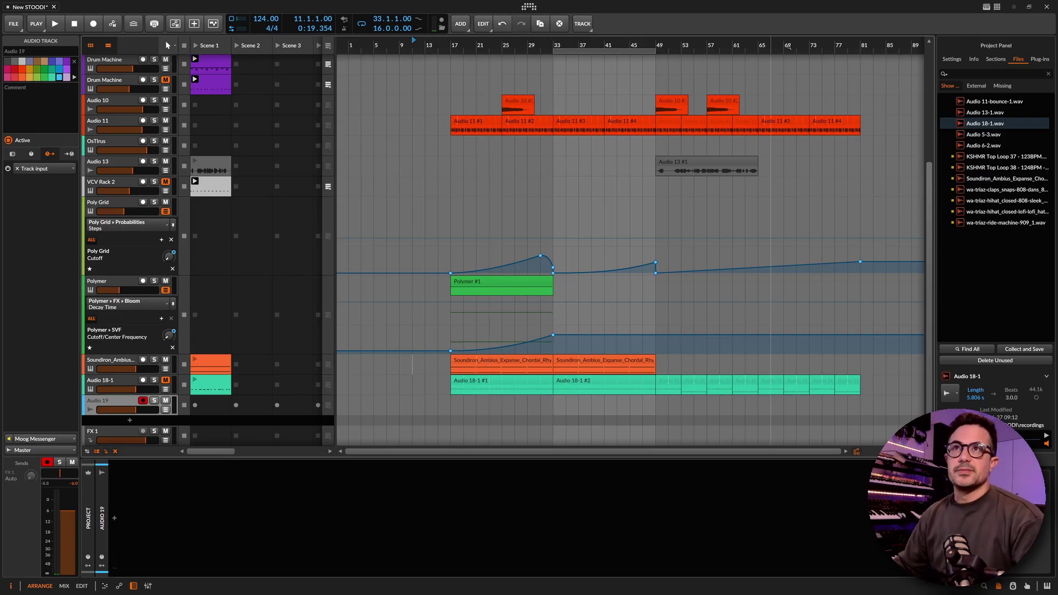
{"action": "left_click", "coordinate": [444, 29]}
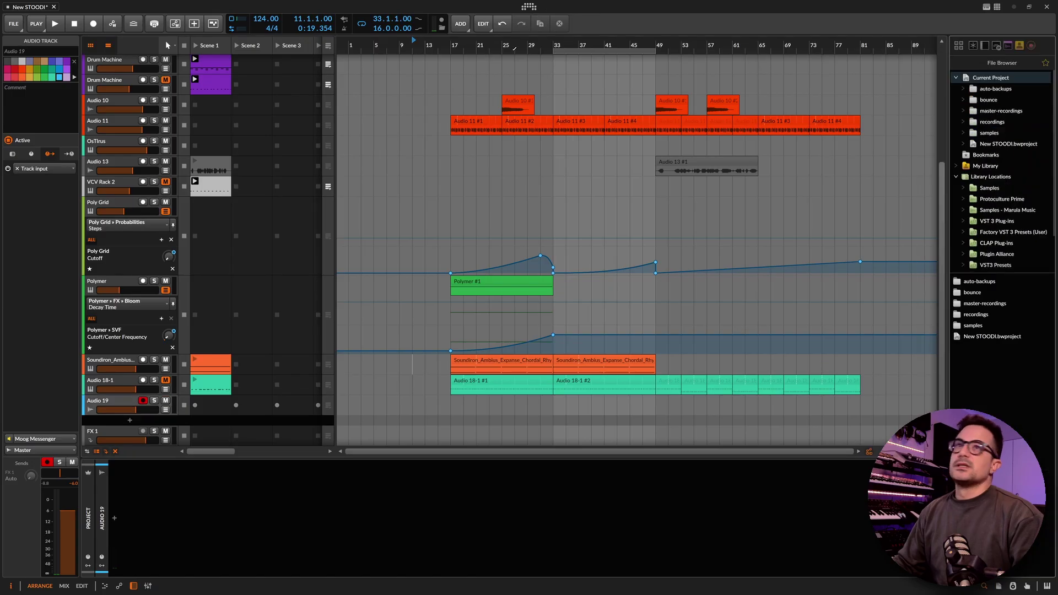
{"action": "double_click", "coordinate": [985, 303]}
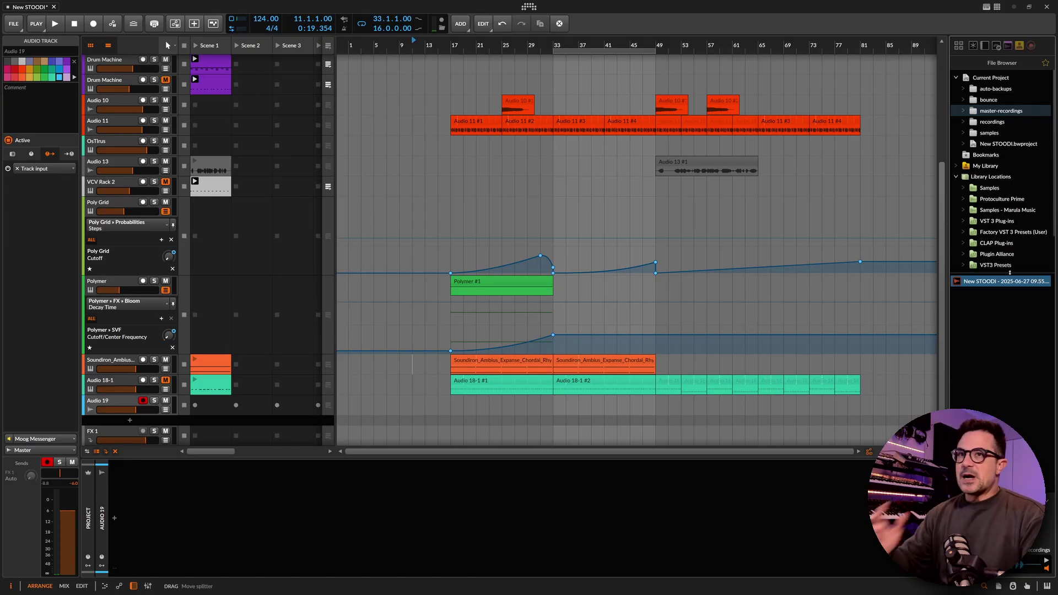
Load the New STOODI master recording into a Sampler on a new track below Audio 19 and convert it to a multisample.
{"action": "left_click_drag", "start_coordinate": [1002, 282], "coordinate": [140, 424]}
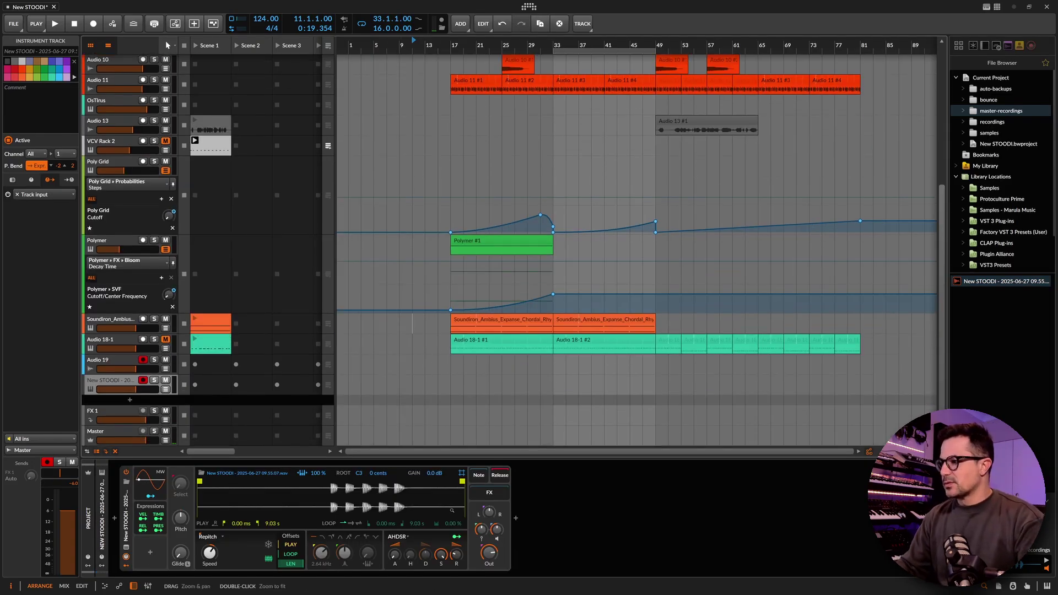
{"action": "right_click", "coordinate": [254, 495]}
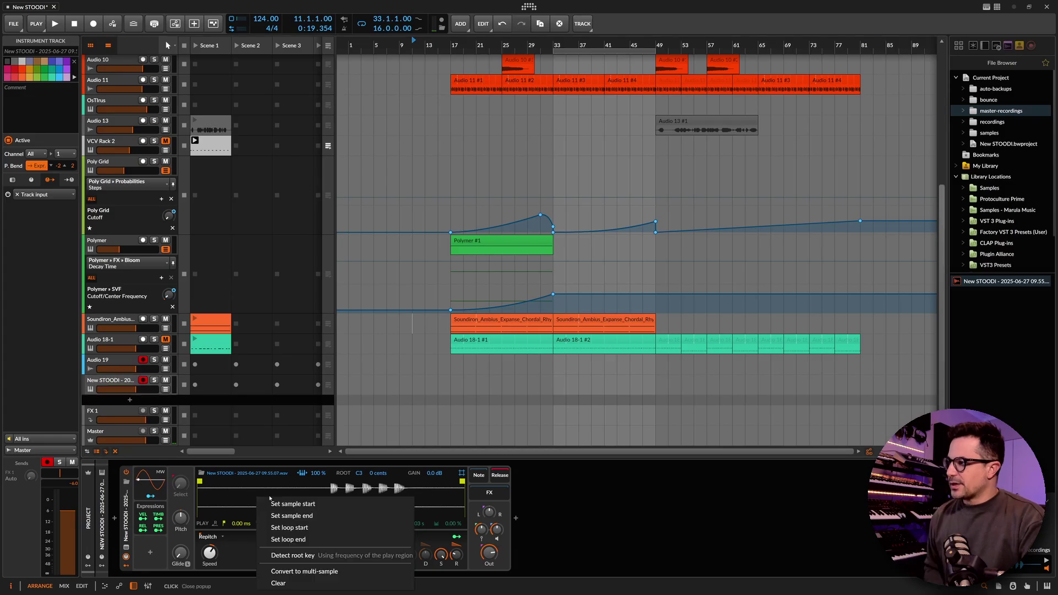
{"action": "left_click", "coordinate": [313, 571]}
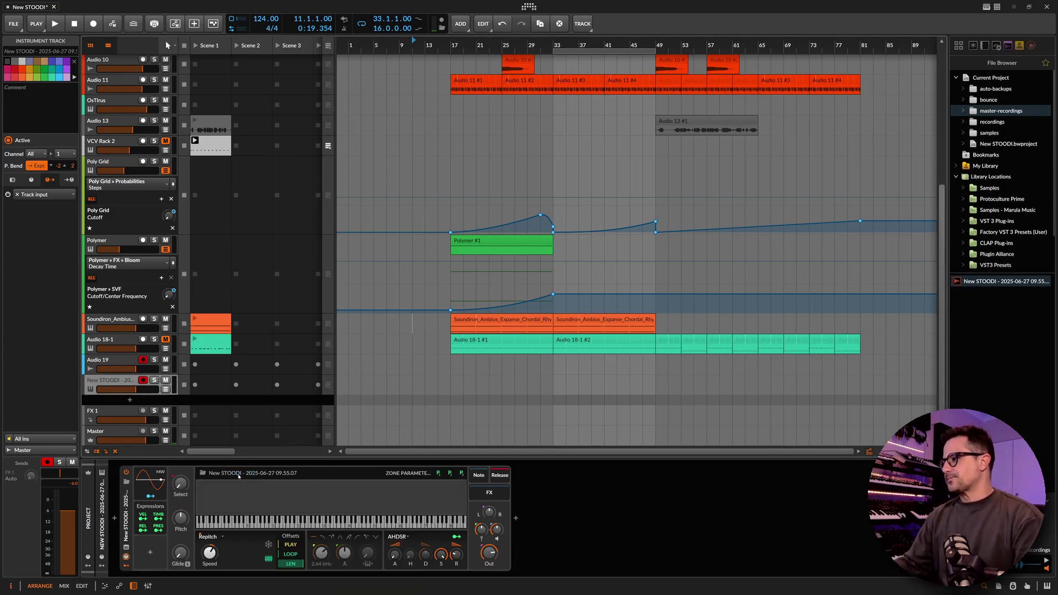
Open the Sampler's multisample editor and select the recording's zone.
{"action": "left_click", "coordinate": [219, 496]}
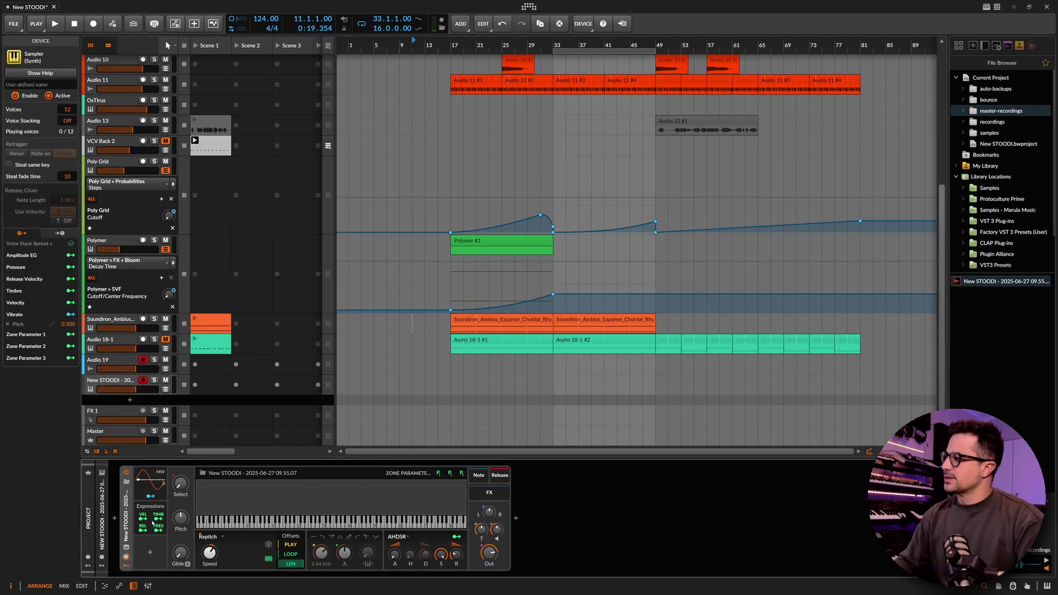
{"action": "left_click", "coordinate": [127, 548]}
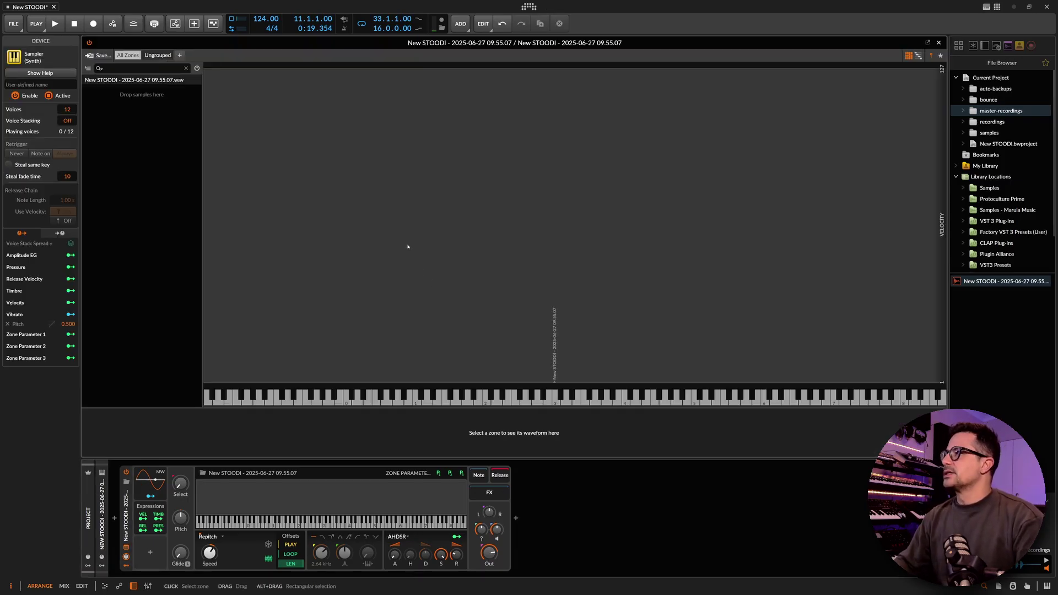
{"action": "left_click", "coordinate": [407, 246]}
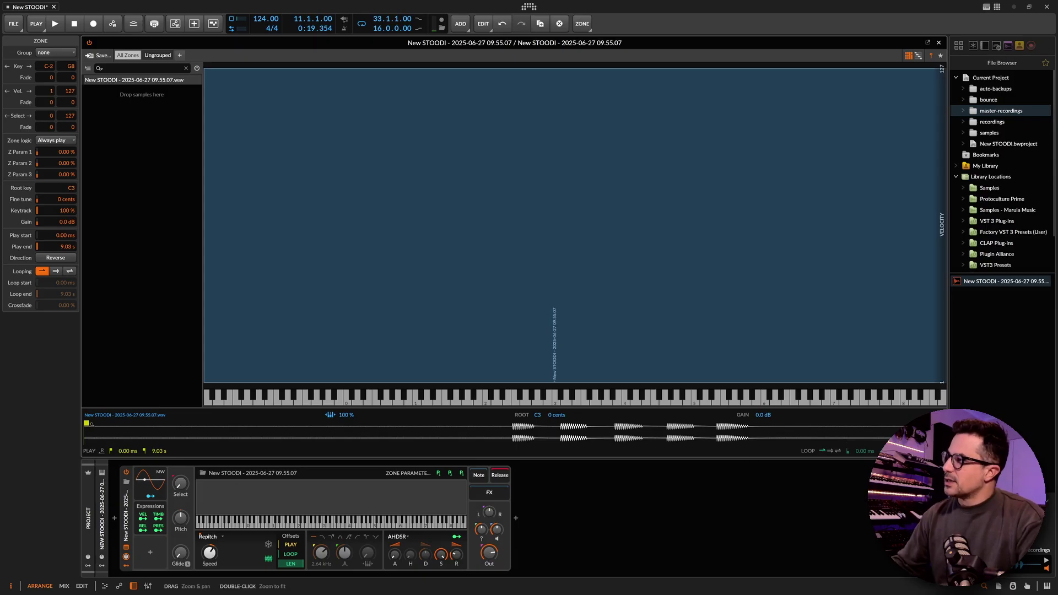
Trim the zone to the first hit, with play start at 4.49 s and play end at 4.73 s.
{"action": "mouse_move", "coordinate": [87, 423]}
{"action": "left_mouse_down"}
{"action": "mouse_move", "coordinate": [501, 424]}
{"action": "mouse_move", "coordinate": [386, 428]}
{"action": "left_mouse_up"}
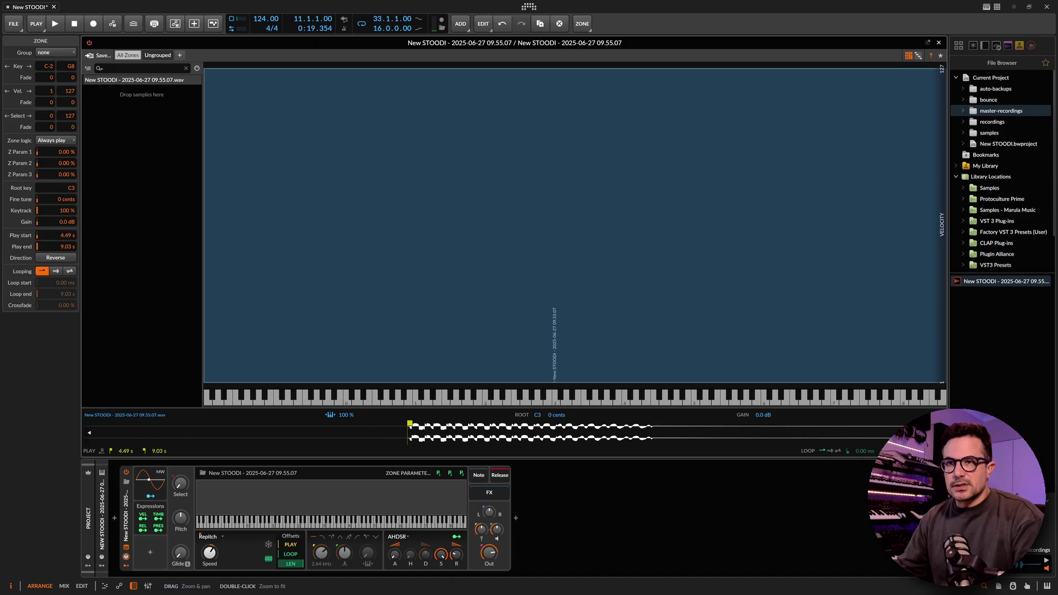
{"action": "left_click_drag", "start_coordinate": [703, 428], "coordinate": [505, 427]}
{"action": "left_click_drag", "start_coordinate": [758, 432], "coordinate": [665, 421]}
{"action": "mouse_move", "coordinate": [937, 436]}
{"action": "left_mouse_down"}
{"action": "mouse_move", "coordinate": [536, 438]}
{"action": "mouse_move", "coordinate": [494, 413]}
{"action": "mouse_move", "coordinate": [519, 423]}
{"action": "left_mouse_up"}
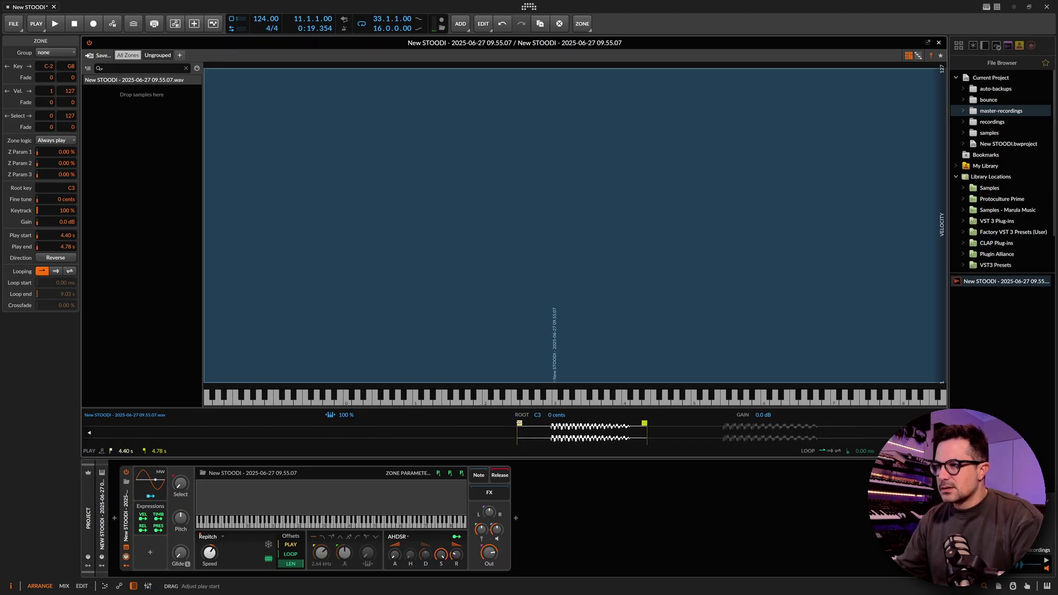
{"action": "left_click_drag", "start_coordinate": [562, 431], "coordinate": [526, 453]}
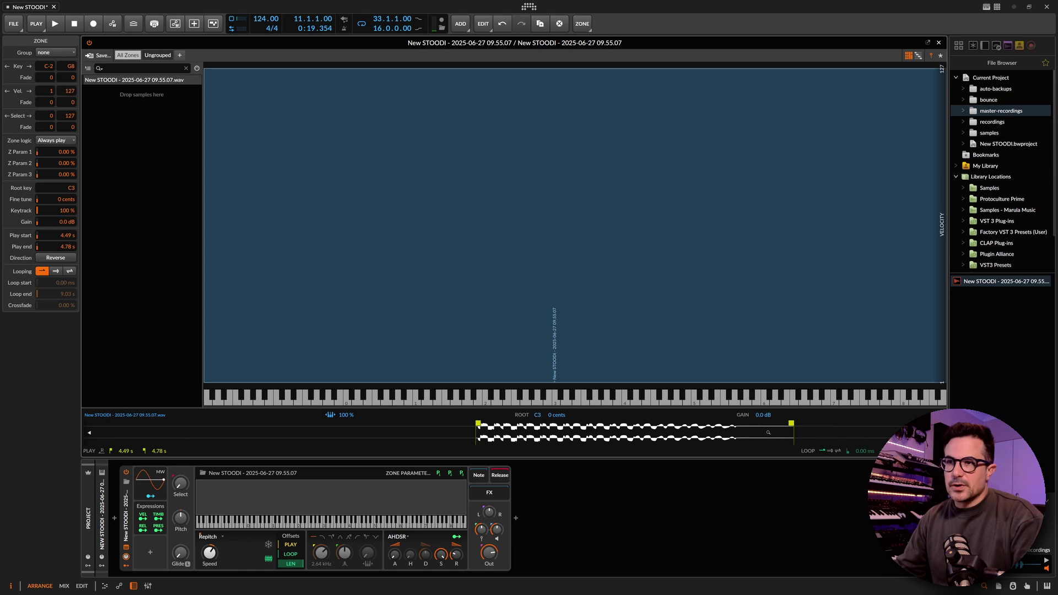
{"action": "left_click_drag", "start_coordinate": [774, 425], "coordinate": [474, 403]}
Duplicate the trimmed zone and set the copy to the second hit, playing from 5.00 s to 5.26 s.
{"action": "right_click", "coordinate": [98, 83]}
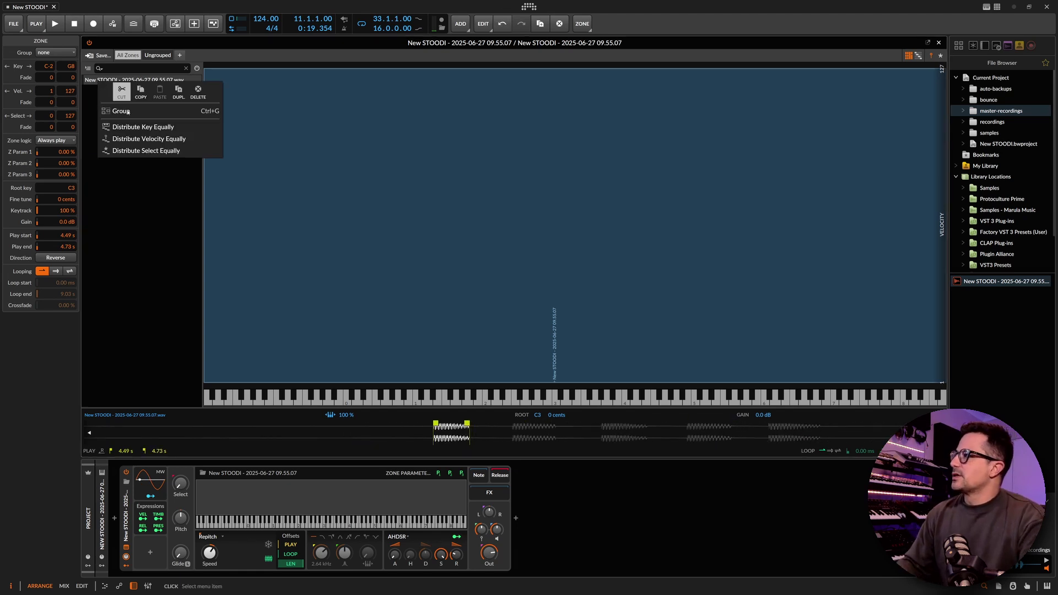
{"action": "left_click", "coordinate": [178, 92]}
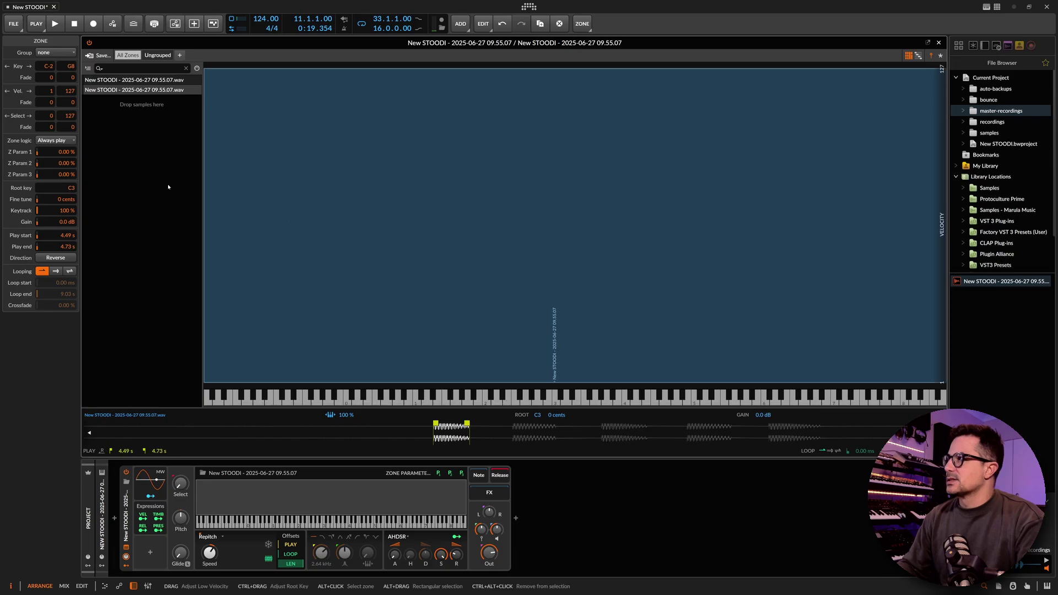
{"action": "left_click_drag", "start_coordinate": [467, 423], "coordinate": [560, 426]}
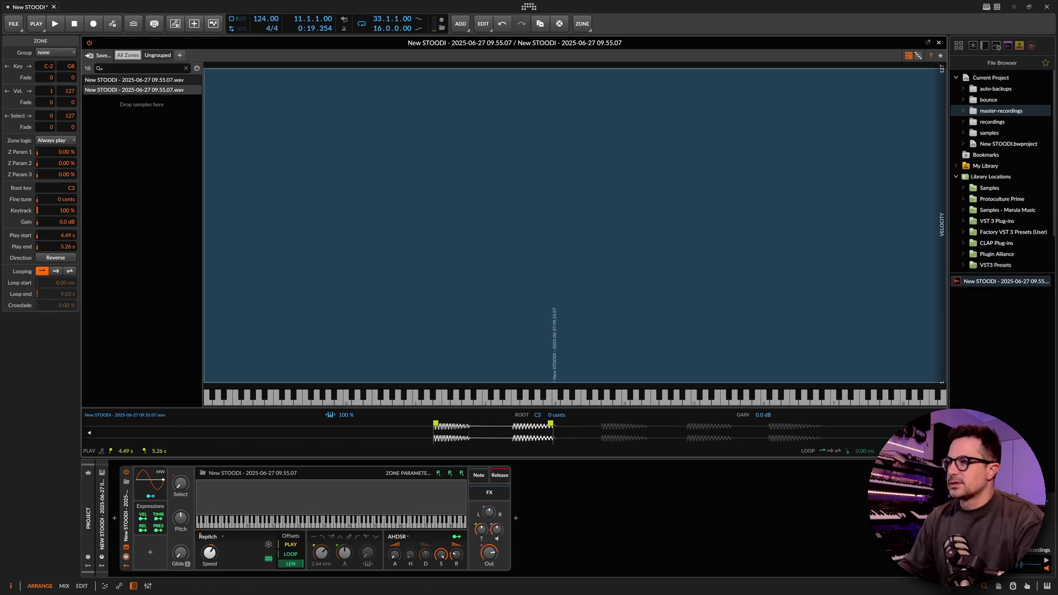
{"action": "left_click_drag", "start_coordinate": [435, 424], "coordinate": [512, 425]}
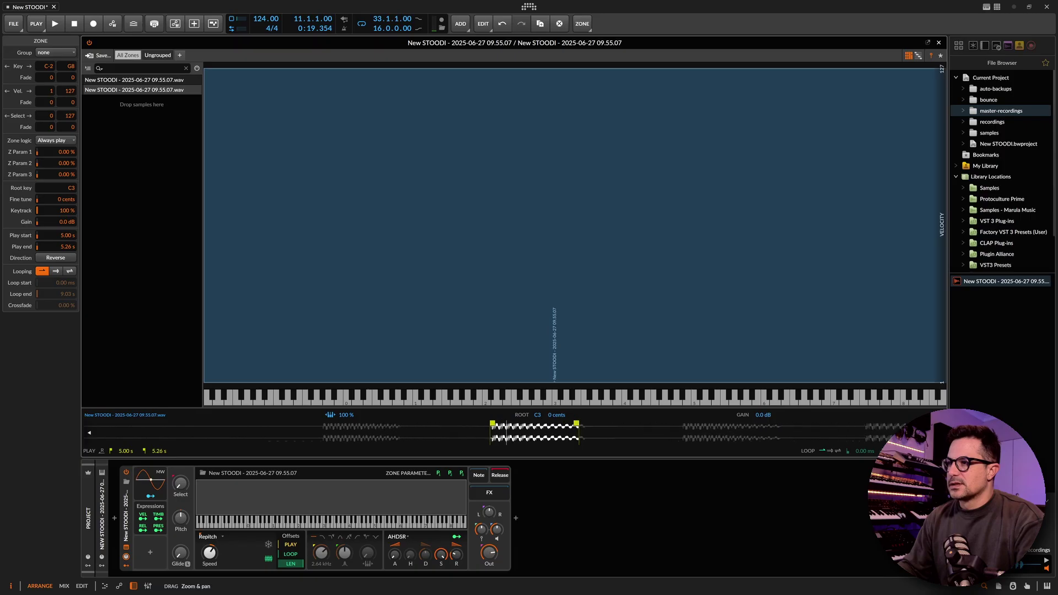
Duplicate the second zone and set the copy to the third hit, playing from 5.57 s to 5.86 s.
{"action": "right_click", "coordinate": [155, 90]}
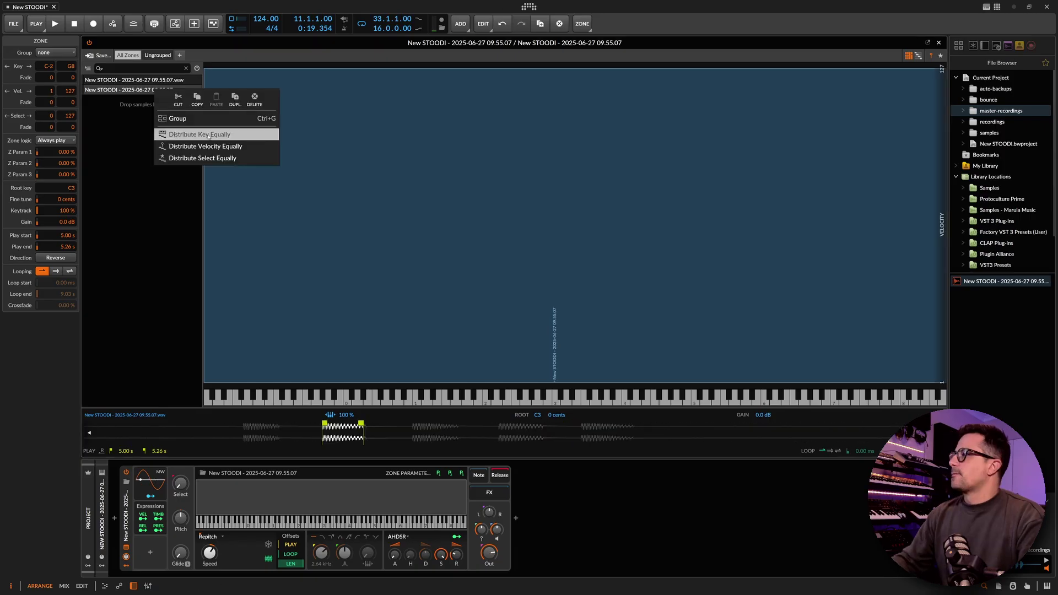
{"action": "left_click", "coordinate": [234, 99]}
{"action": "left_click_drag", "start_coordinate": [379, 426], "coordinate": [459, 430]}
{"action": "mouse_move", "coordinate": [324, 424]}
{"action": "left_mouse_down"}
{"action": "mouse_move", "coordinate": [401, 424]}
{"action": "mouse_move", "coordinate": [416, 488]}
{"action": "left_mouse_up"}
{"action": "left_click_drag", "start_coordinate": [353, 423], "coordinate": [369, 423]}
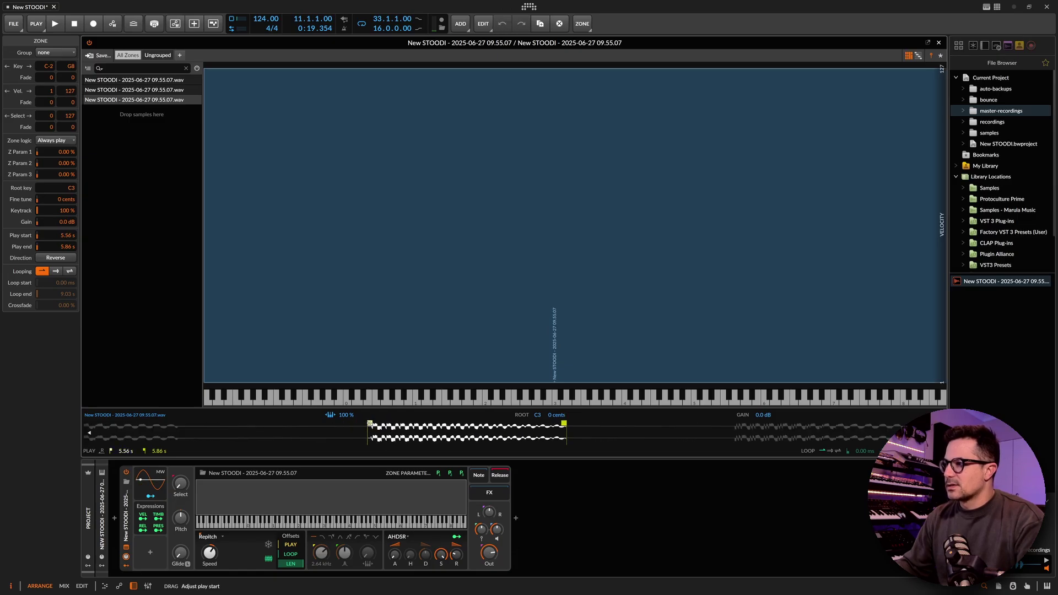
Duplicate the third zone and set the copy to the fourth hit, playing from 6.12 s to 6.40 s.
{"action": "right_click", "coordinate": [122, 106]}
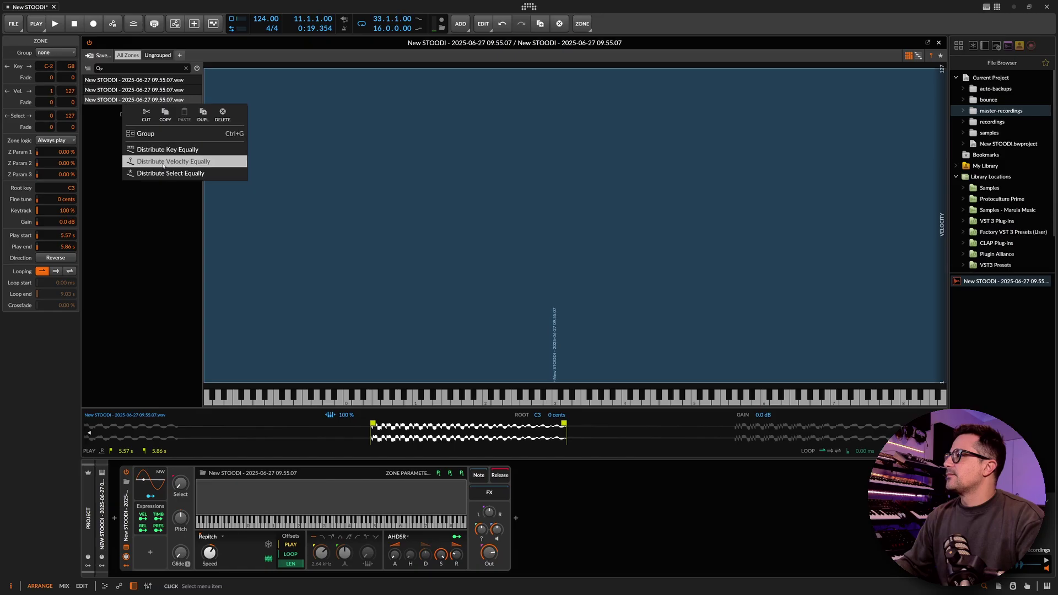
{"action": "left_click", "coordinate": [203, 113]}
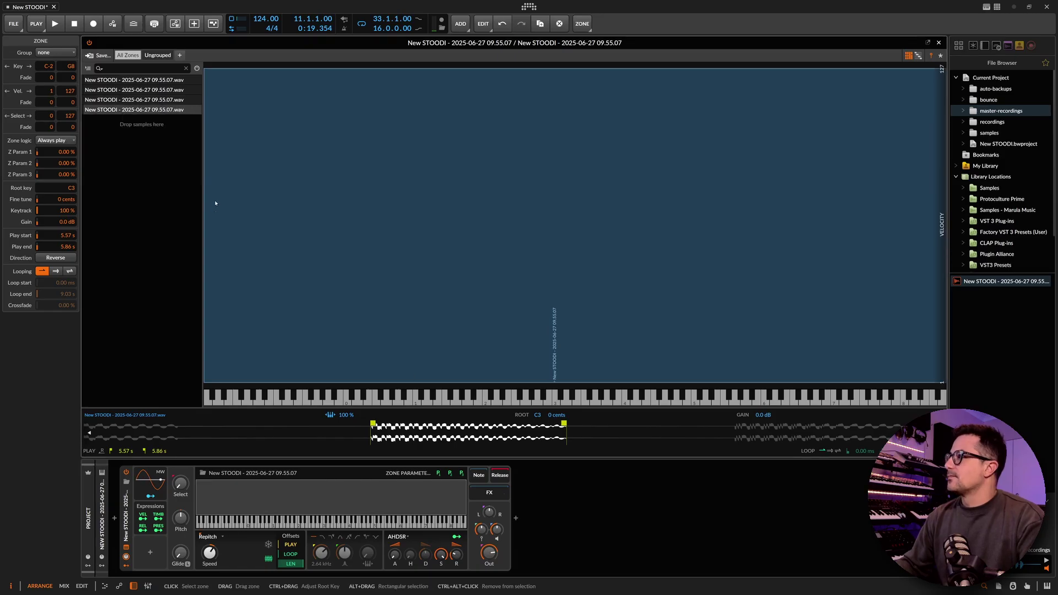
{"action": "left_click", "coordinate": [138, 110]}
{"action": "left_click_drag", "start_coordinate": [504, 433], "coordinate": [503, 388]}
{"action": "left_click_drag", "start_coordinate": [562, 423], "coordinate": [625, 423]}
{"action": "mouse_move", "coordinate": [533, 423]}
{"action": "left_mouse_down"}
{"action": "mouse_move", "coordinate": [591, 428]}
{"action": "mouse_move", "coordinate": [604, 445]}
{"action": "mouse_move", "coordinate": [604, 484]}
{"action": "left_mouse_up"}
{"action": "left_click_drag", "start_coordinate": [495, 424], "coordinate": [491, 423]}
{"action": "left_click_drag", "start_coordinate": [633, 441], "coordinate": [412, 391]}
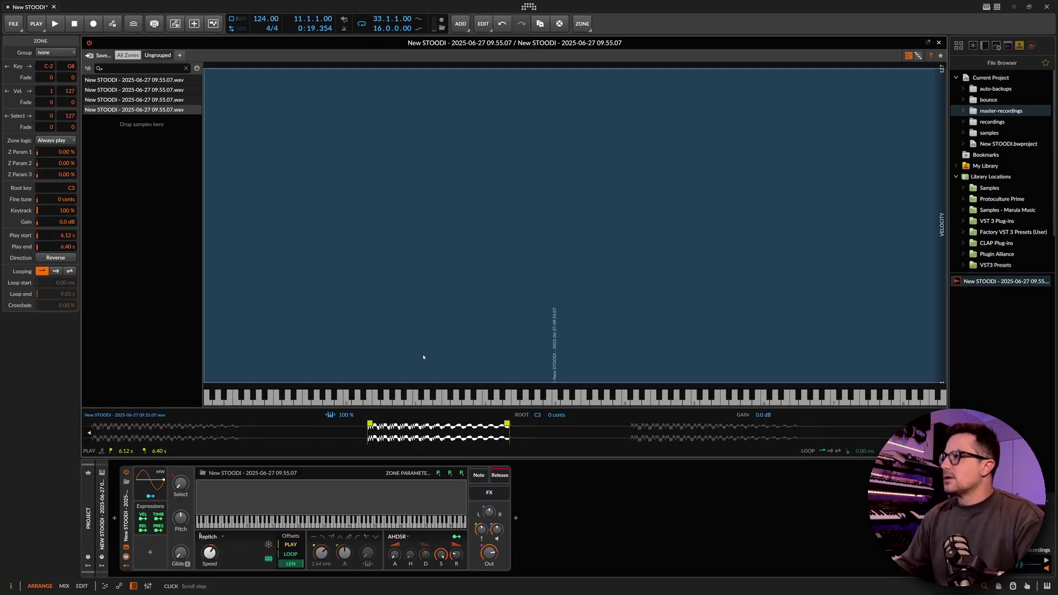
Duplicate the fourth zone and extend the copy's play end to 6.96 s to cover the fifth hit.
{"action": "right_click", "coordinate": [162, 118]}
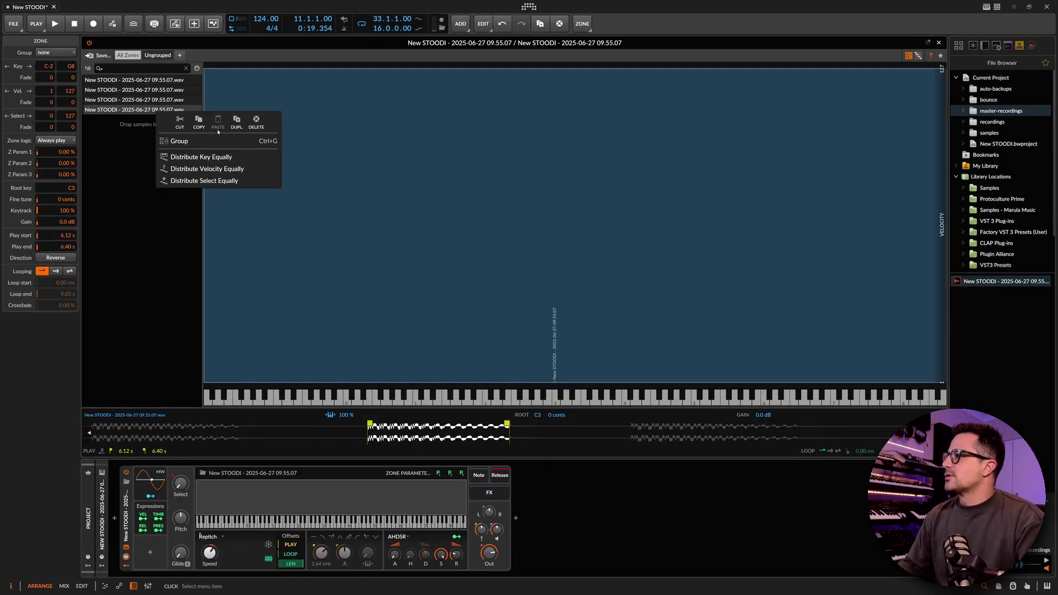
{"action": "left_click", "coordinate": [237, 121]}
{"action": "left_click_drag", "start_coordinate": [507, 425], "coordinate": [788, 428]}
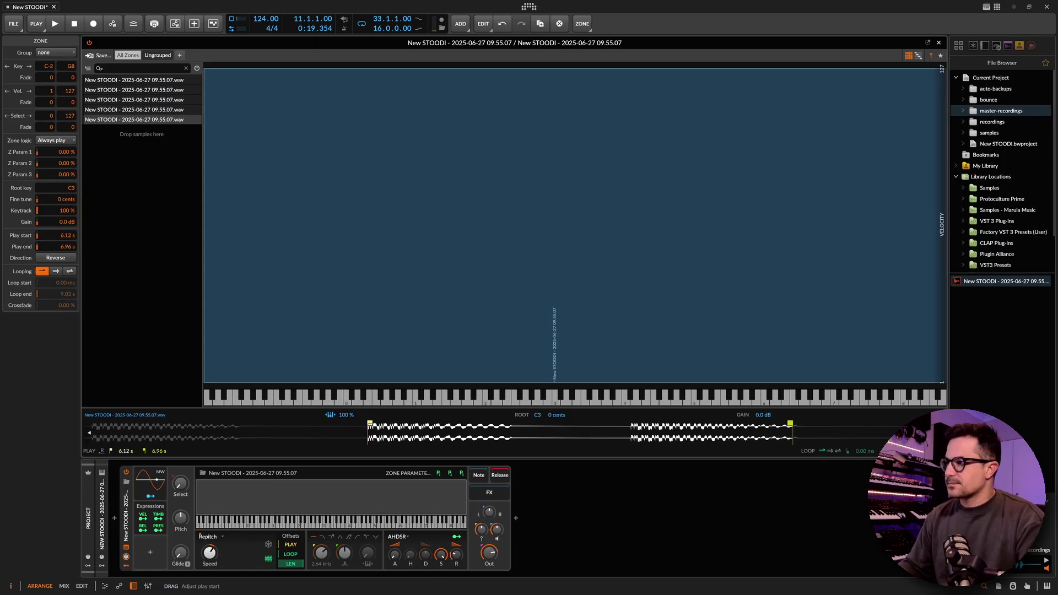
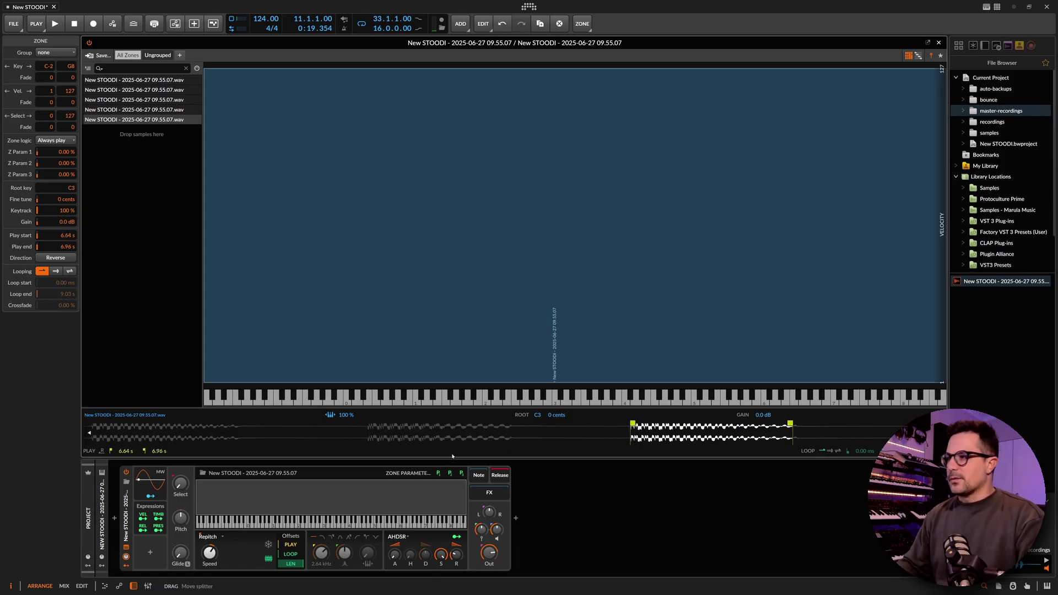
Select all five zones in the Sampler's zone list and group them into a new zone group.
{"action": "left_click", "coordinate": [611, 540]}
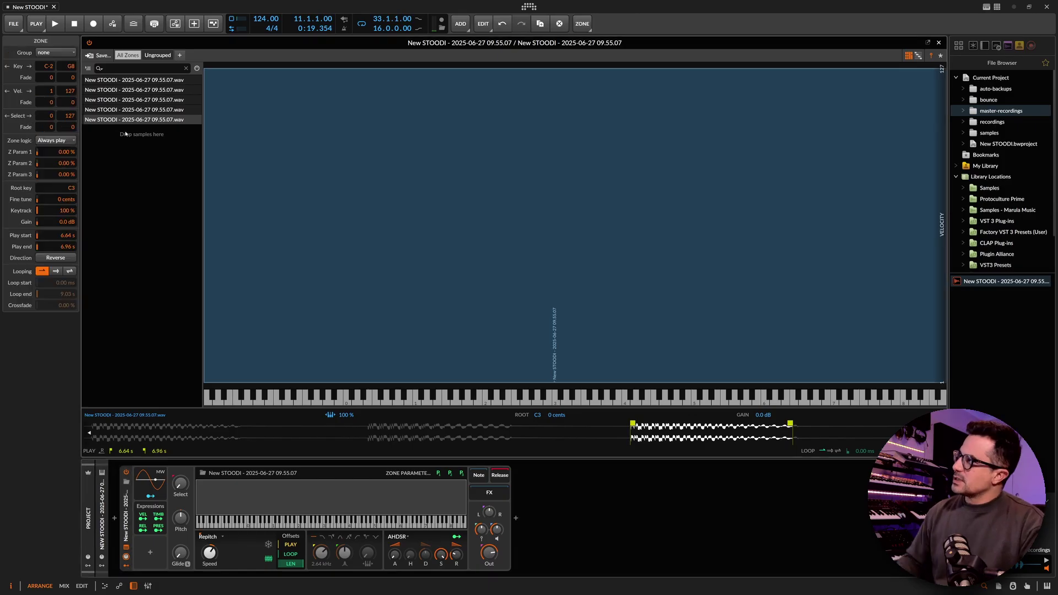
{"action": "left_click", "coordinate": [123, 89], "text": "shift"}
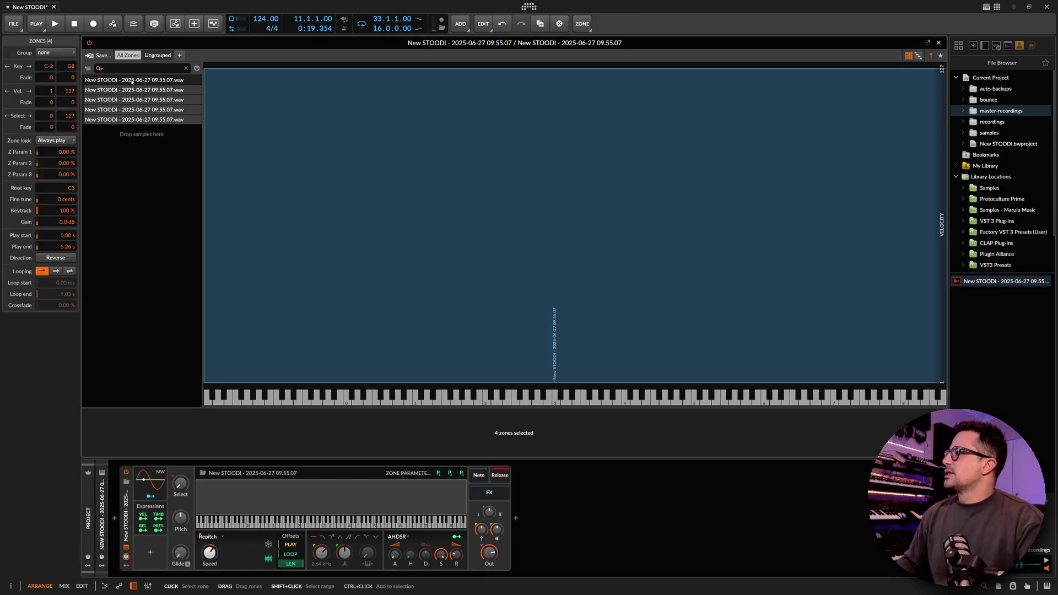
{"action": "left_click", "coordinate": [123, 79], "text": "shift"}
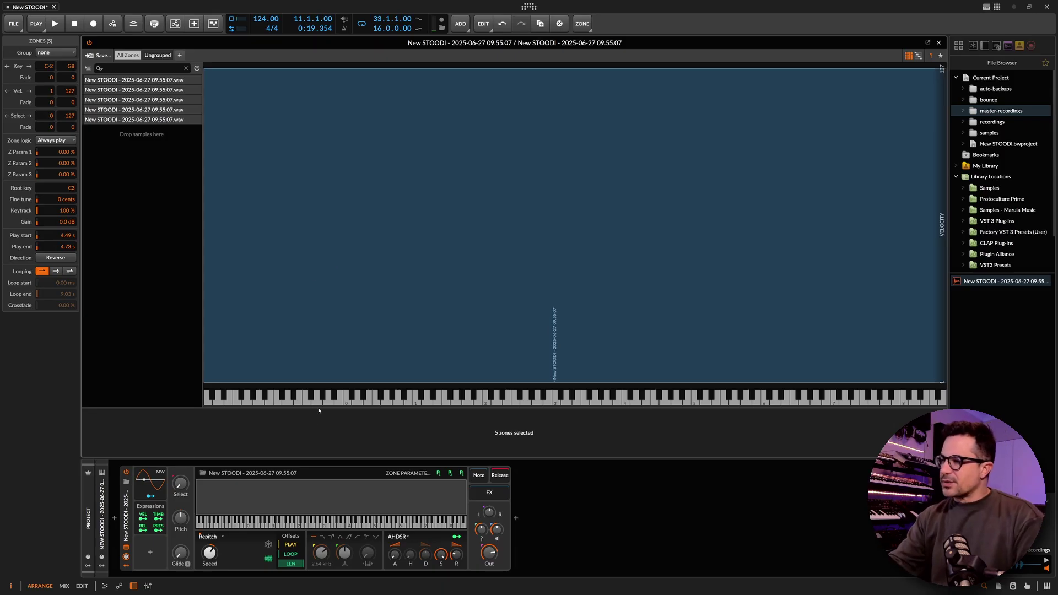
{"action": "left_click", "coordinate": [141, 80]}
{"action": "left_click", "coordinate": [142, 120], "text": "shift"}
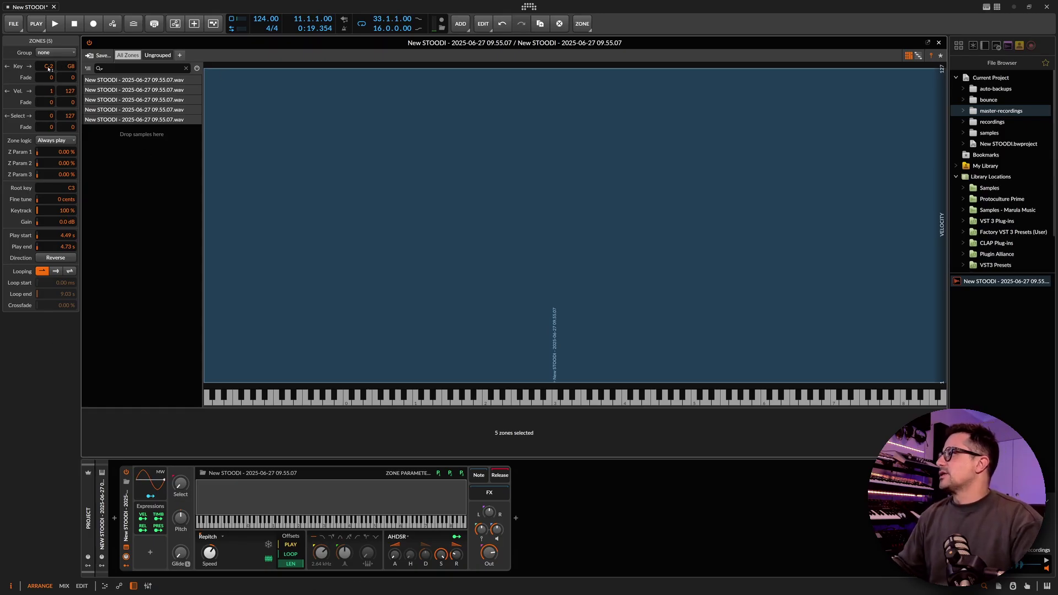
{"action": "left_click", "coordinate": [117, 120]}
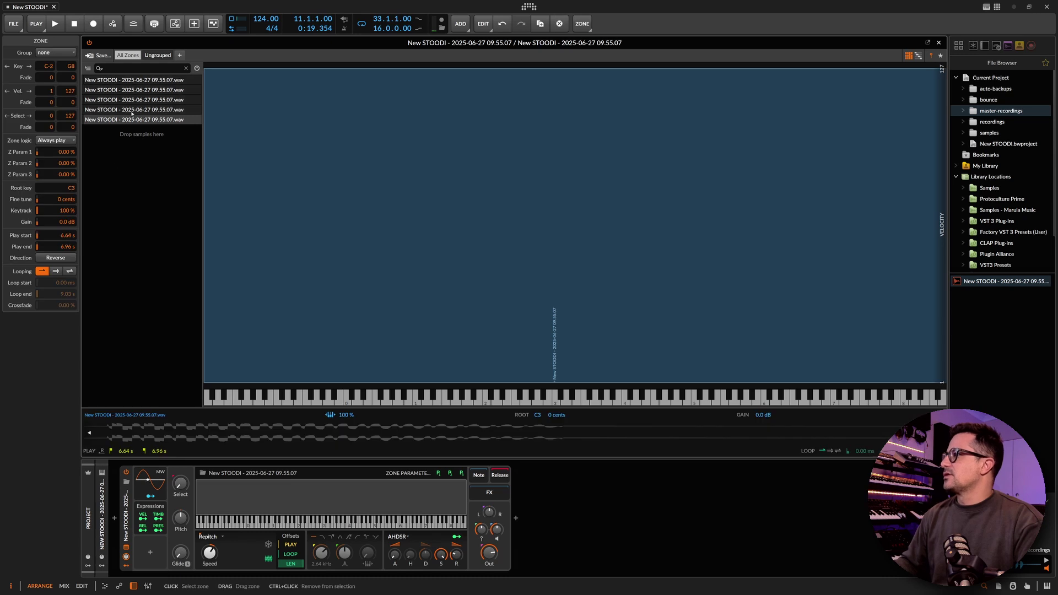
{"action": "left_click", "coordinate": [134, 81]}
{"action": "left_click", "coordinate": [135, 118], "text": "shift"}
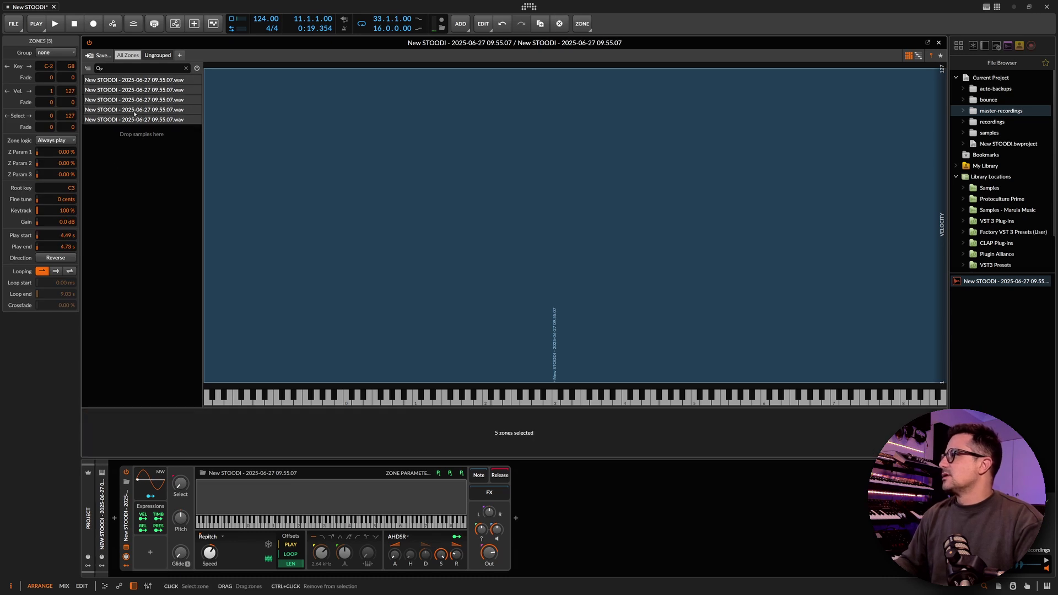
{"action": "right_click", "coordinate": [144, 88]}
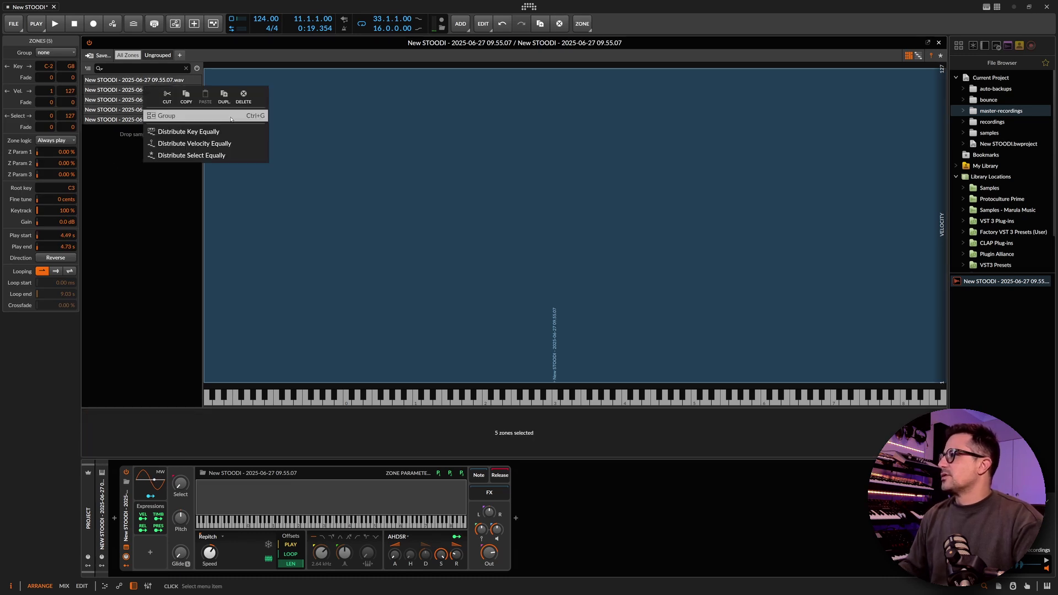
{"action": "left_click", "coordinate": [166, 116]}
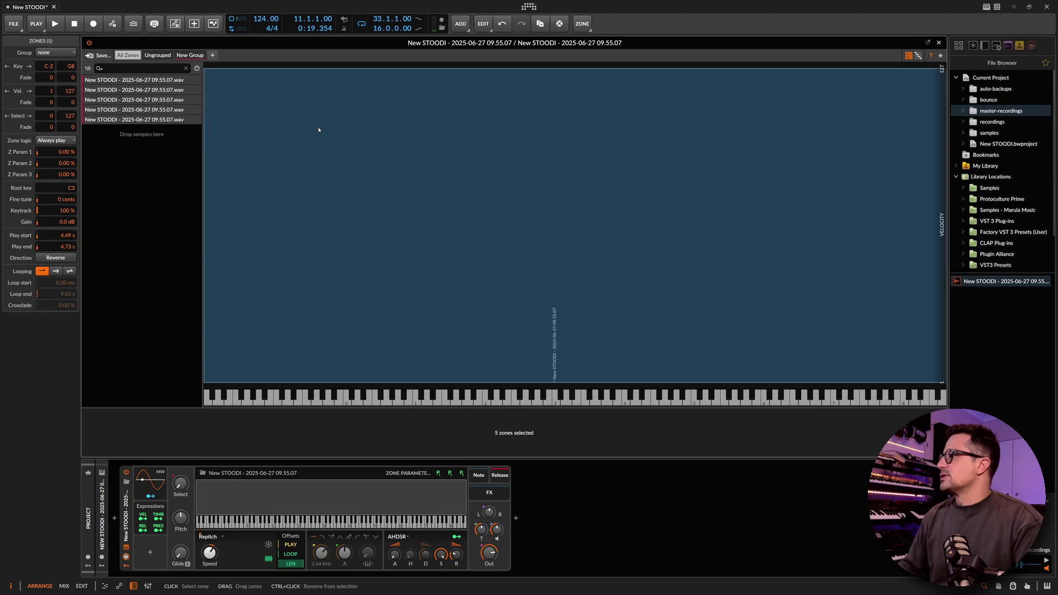
Compare the zone lists of New Group, Ungrouped and All Zones, ending on New Group.
{"action": "left_click", "coordinate": [178, 58]}
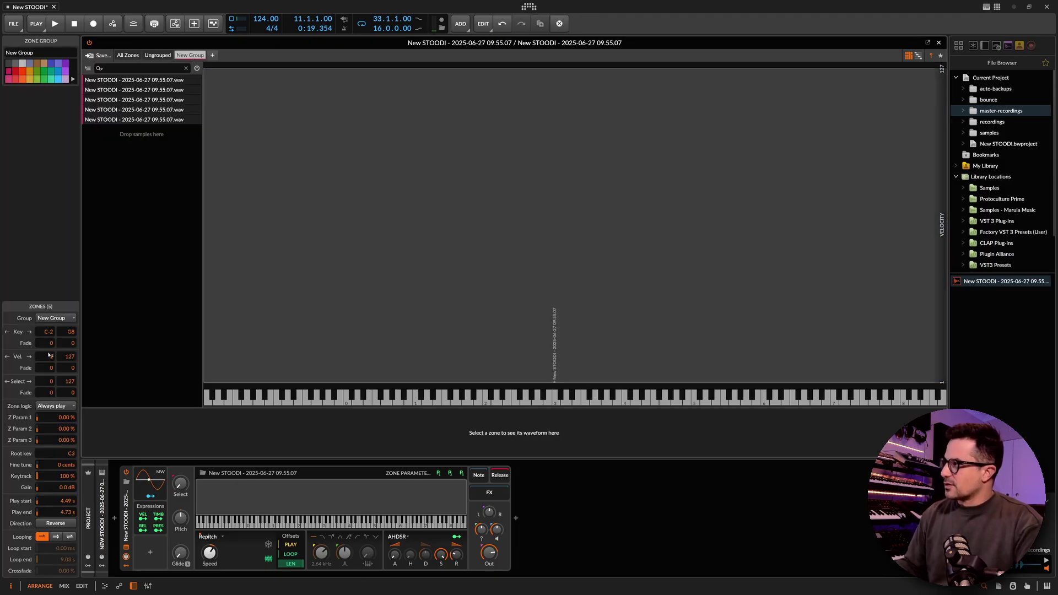
{"action": "left_click", "coordinate": [157, 56]}
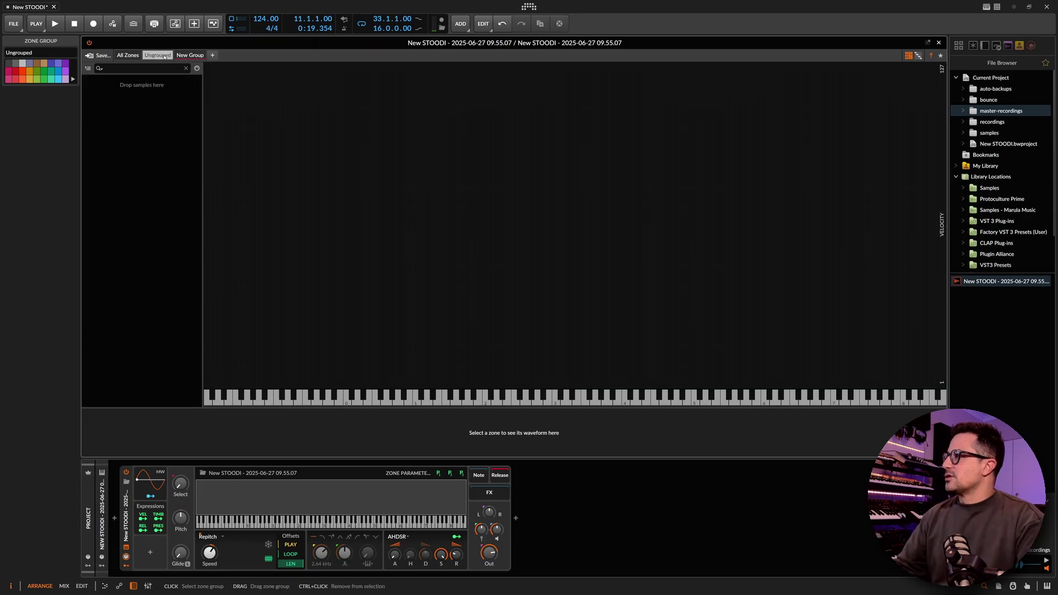
{"action": "left_click", "coordinate": [128, 55]}
{"action": "left_click", "coordinate": [196, 56]}
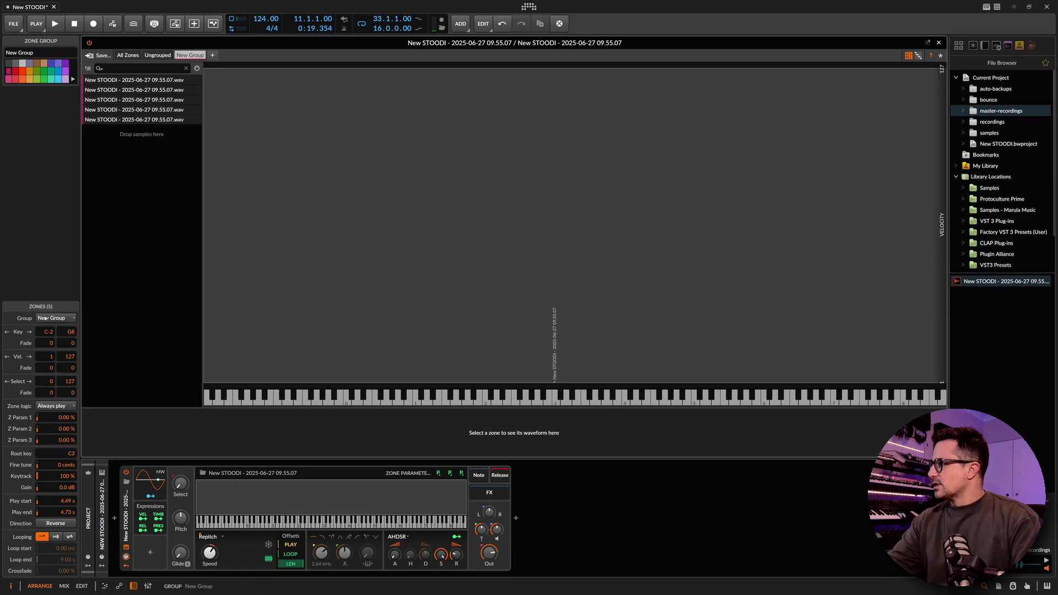
Try Round-robin zone logic on the grouped zones and return it to Always play.
{"action": "left_click", "coordinate": [53, 405]}
{"action": "left_click", "coordinate": [57, 427]}
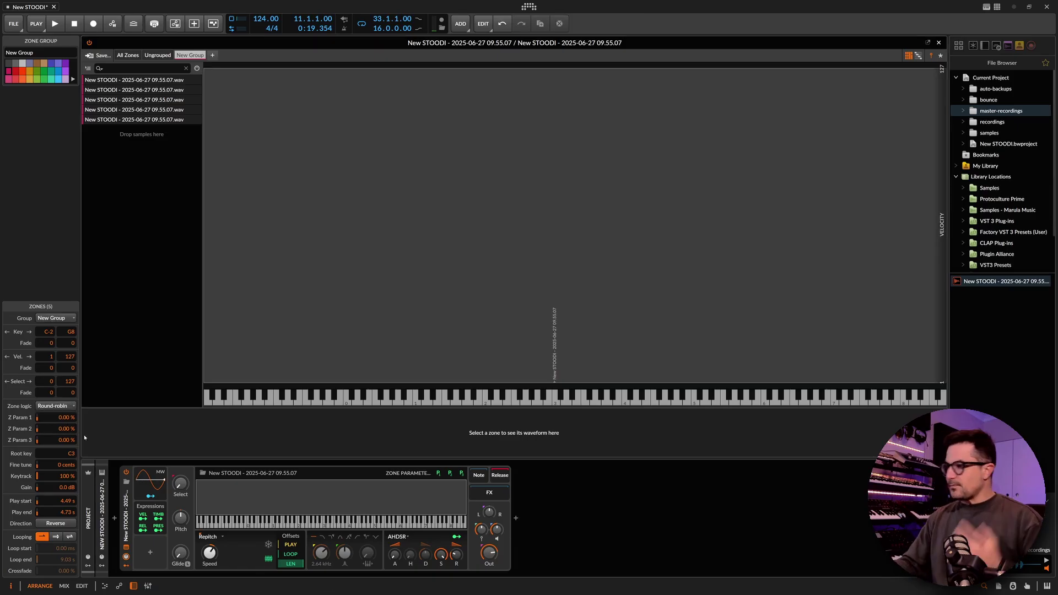
{"action": "left_click", "coordinate": [53, 405]}
{"action": "left_click", "coordinate": [55, 416]}
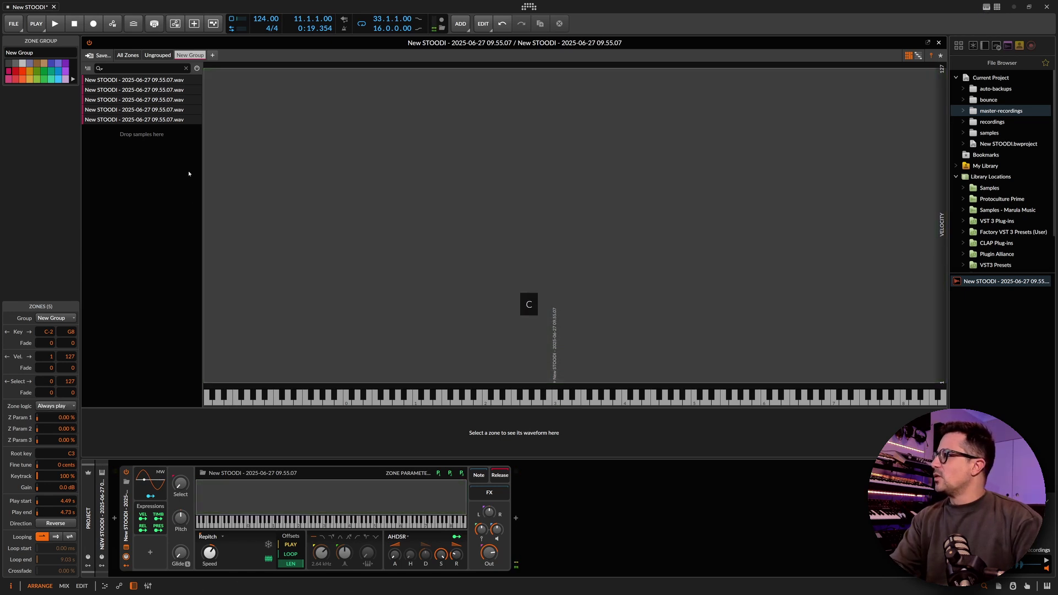
Set the zone logic of all five zones in New Group to Round-robin and close the zone editor.
{"action": "left_click_drag", "start_coordinate": [189, 173], "coordinate": [137, 93]}
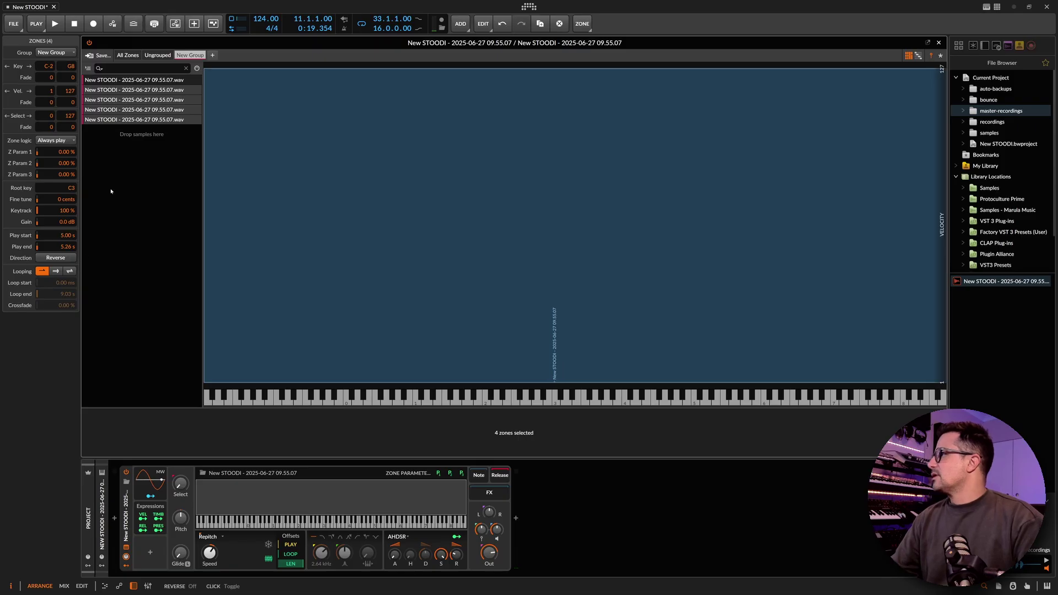
{"action": "left_click_drag", "start_coordinate": [67, 223], "coordinate": [60, 233]}
{"action": "left_click", "coordinate": [140, 81]}
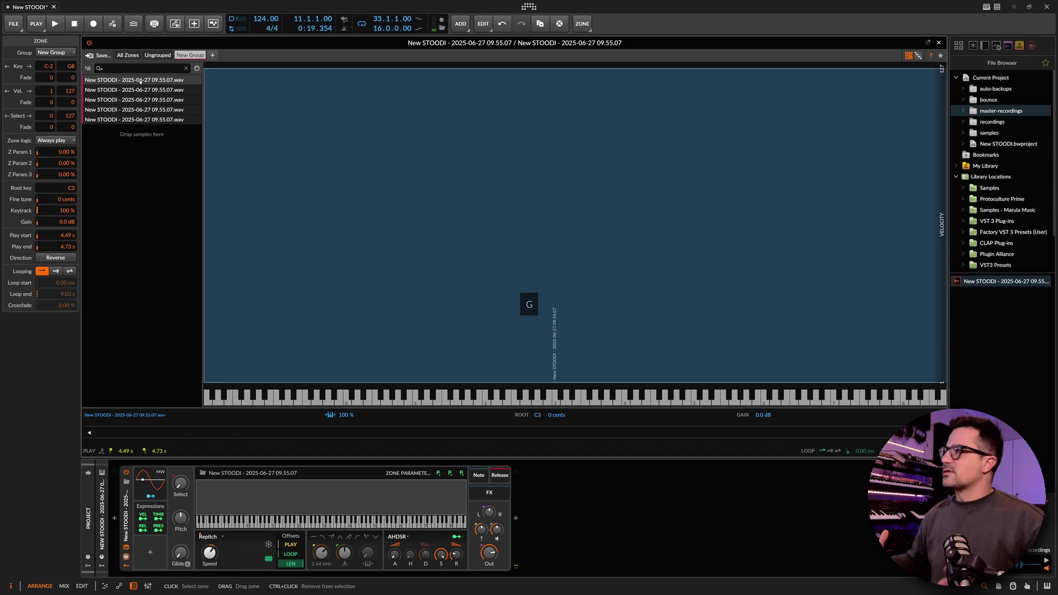
{"action": "left_click", "coordinate": [139, 89]}
{"action": "left_click", "coordinate": [137, 120], "text": "shift"}
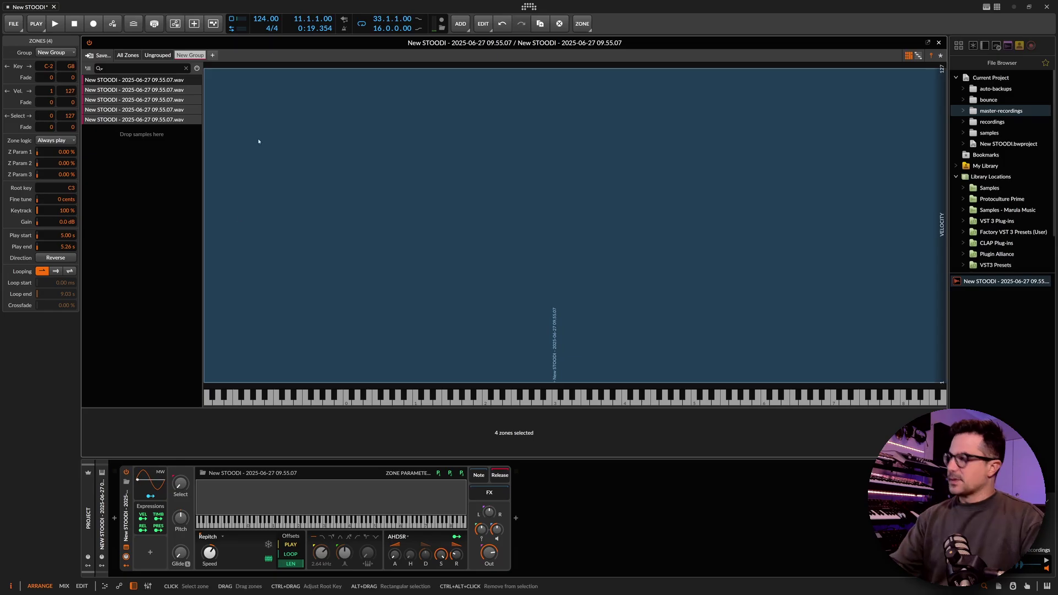
{"action": "left_click", "coordinate": [149, 83]}
{"action": "left_click", "coordinate": [145, 119], "text": "shift"}
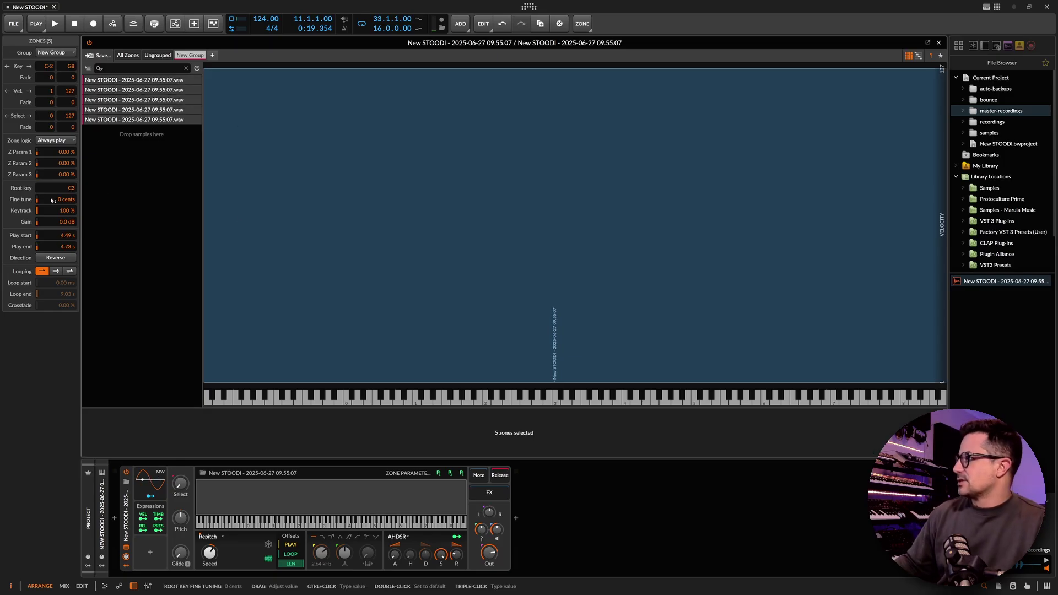
{"action": "left_click", "coordinate": [55, 140]}
{"action": "left_click", "coordinate": [66, 164]}
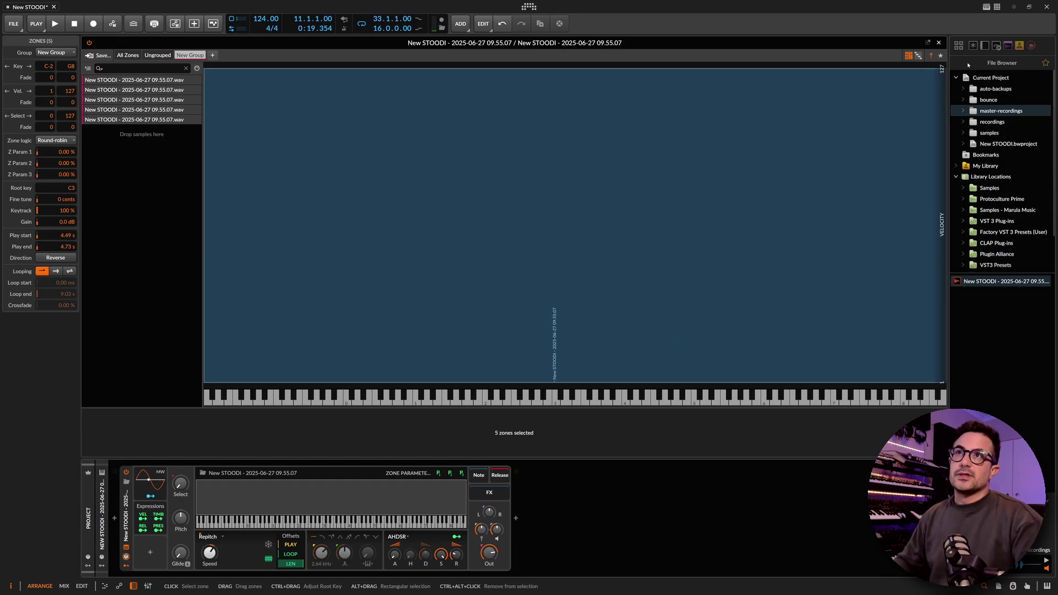
{"action": "left_click", "coordinate": [938, 42]}
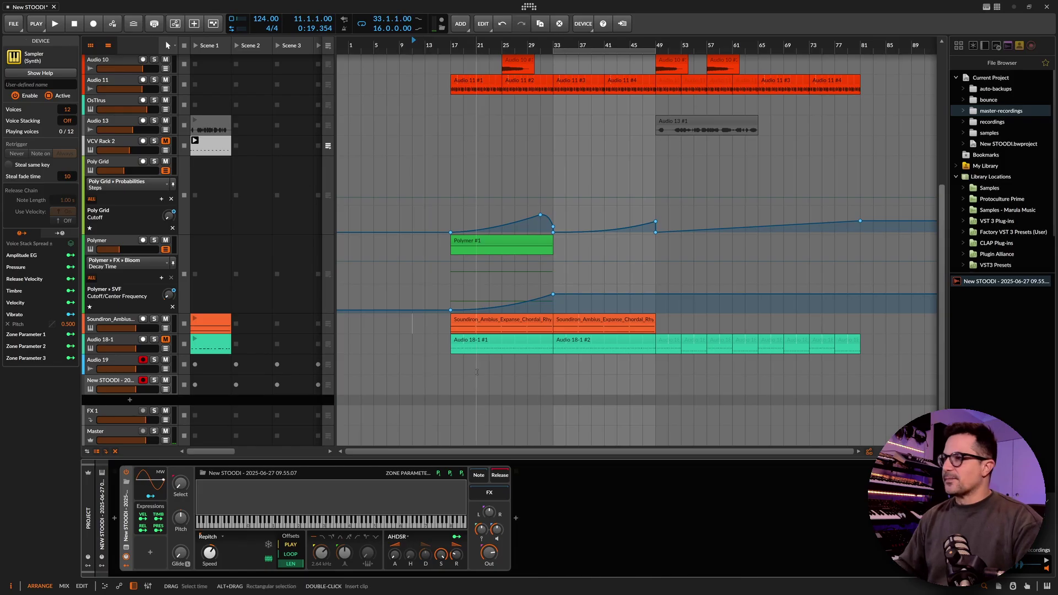
Copy the first six clips of the Audio 18-1 track onto the new Sampler track, starting at bar 17.
{"action": "left_click", "coordinate": [496, 340]}
{"action": "left_click", "coordinate": [606, 342], "text": "ctrl"}
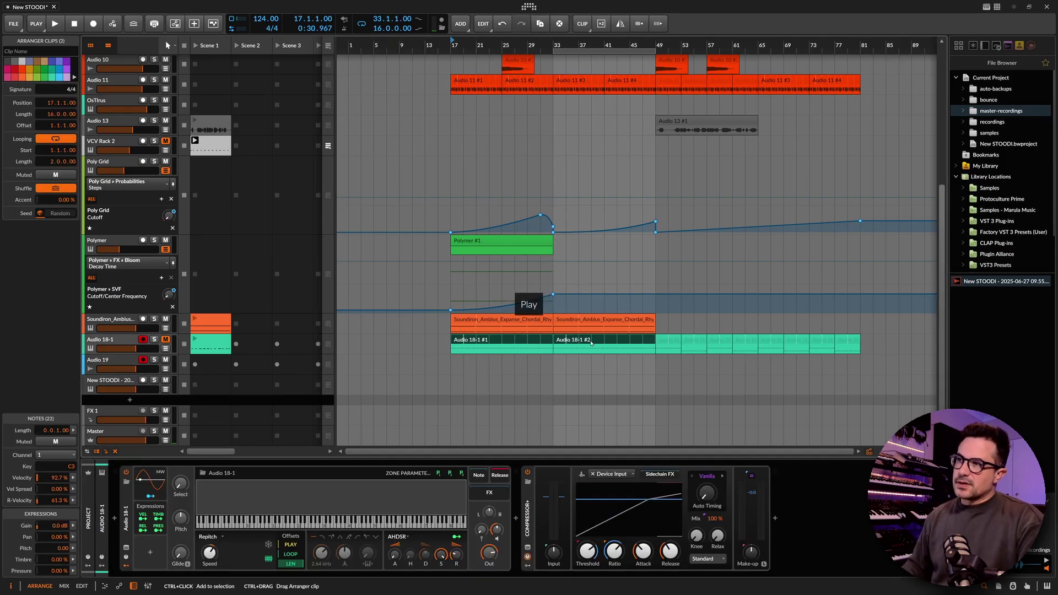
{"action": "left_click", "coordinate": [668, 341], "text": "ctrl"}
{"action": "left_click", "coordinate": [693, 341], "text": "ctrl"}
{"action": "left_click", "coordinate": [719, 341], "text": "ctrl"}
{"action": "left_click", "coordinate": [741, 341], "text": "ctrl"}
{"action": "left_click_drag", "start_coordinate": [483, 342], "coordinate": [481, 384]}
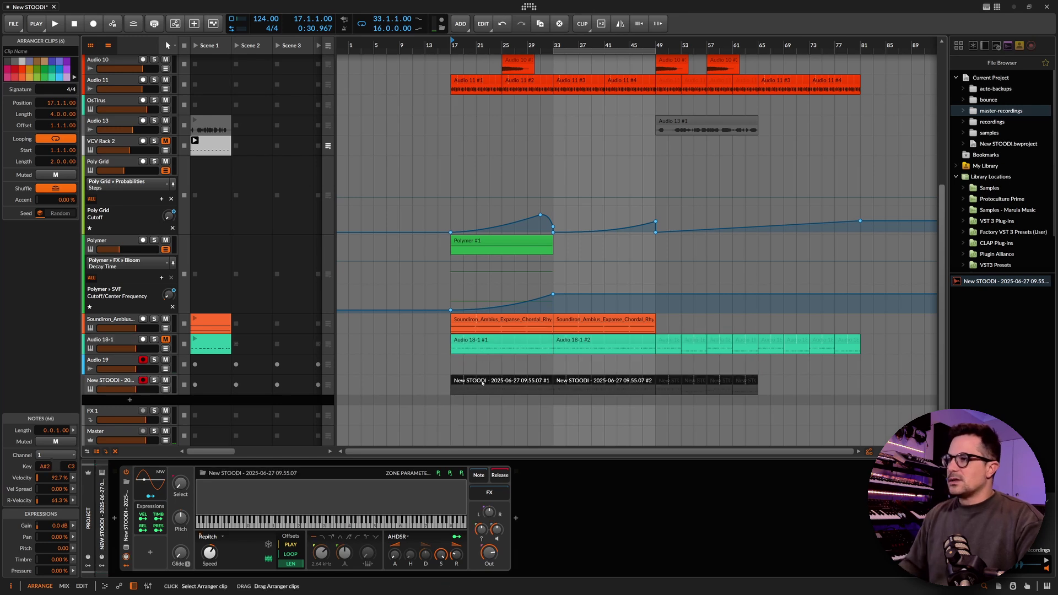
Play back the copied clips with the new Sampler track soloed.
{"action": "key", "text": "space"}
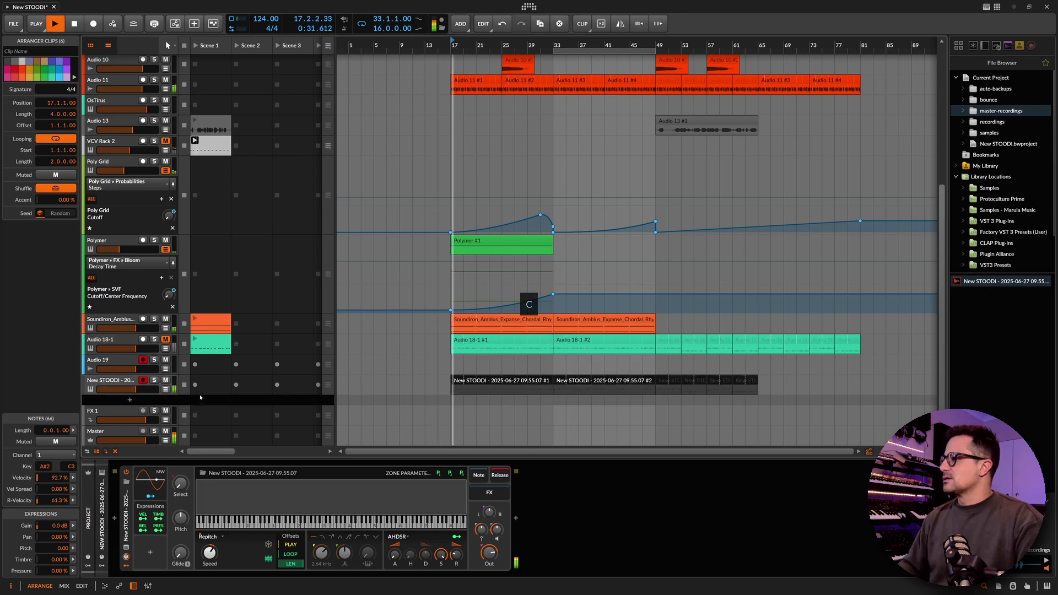
{"action": "left_click", "coordinate": [154, 380]}
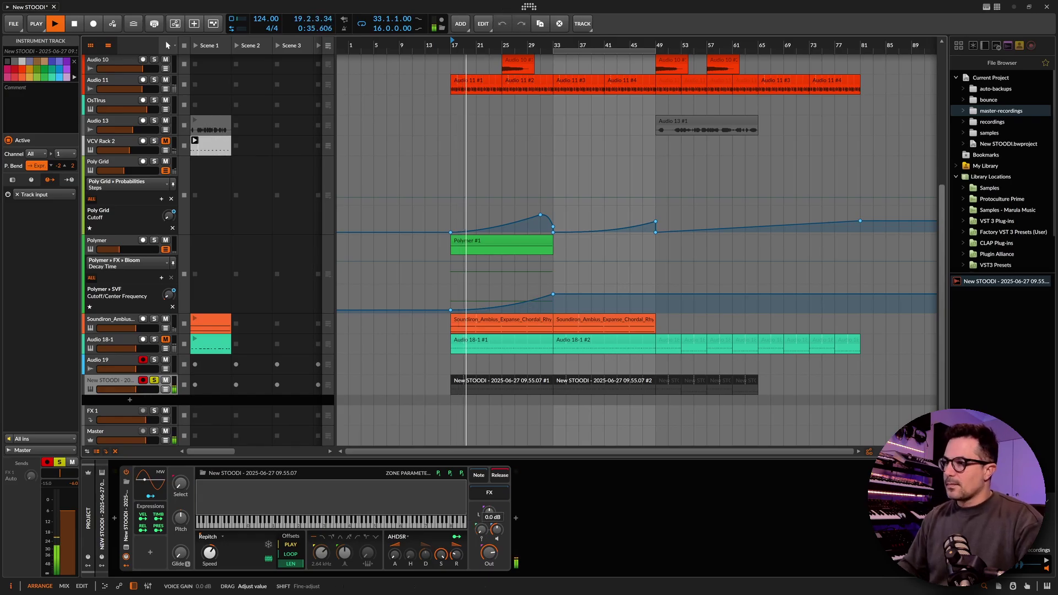
{"action": "key", "text": "space"}
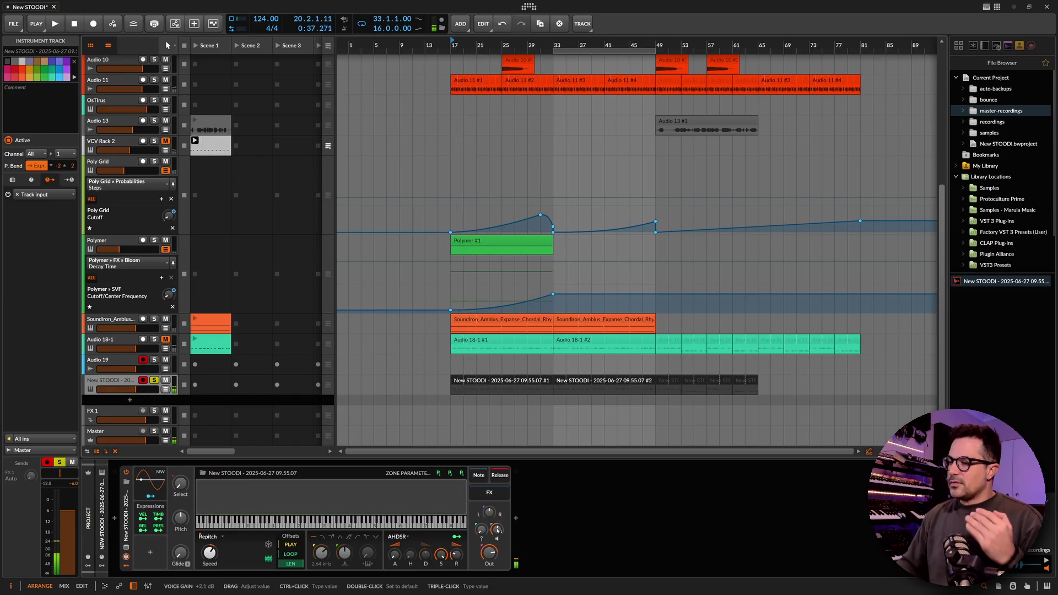
Keep the Sampler's envelope mode on AHDSR and raise its filter cutoff to 9.87 kHz while auditioning the clips.
{"action": "left_click", "coordinate": [405, 539]}
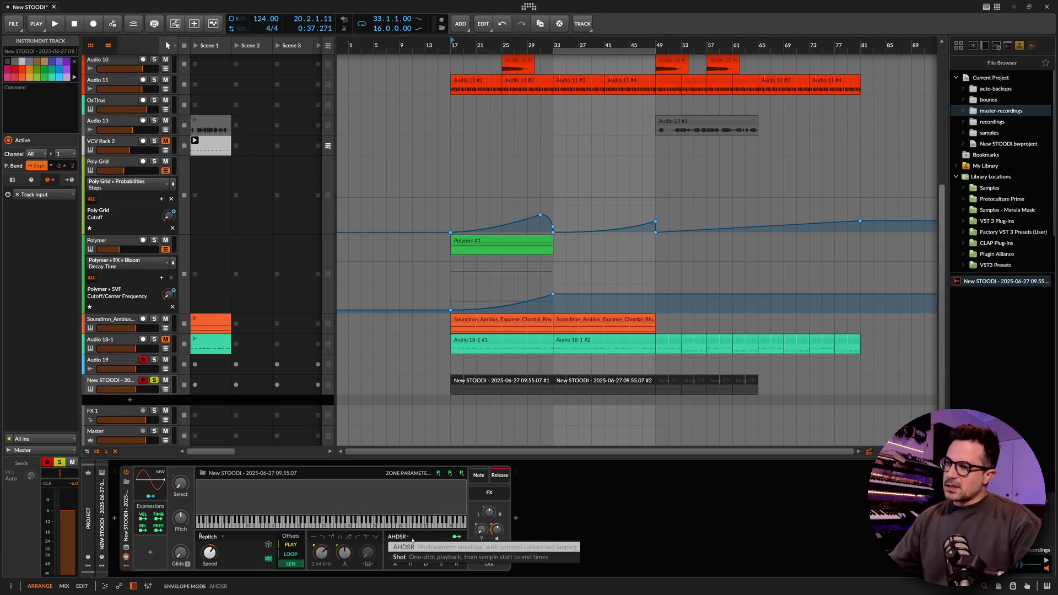
{"action": "left_click", "coordinate": [405, 545]}
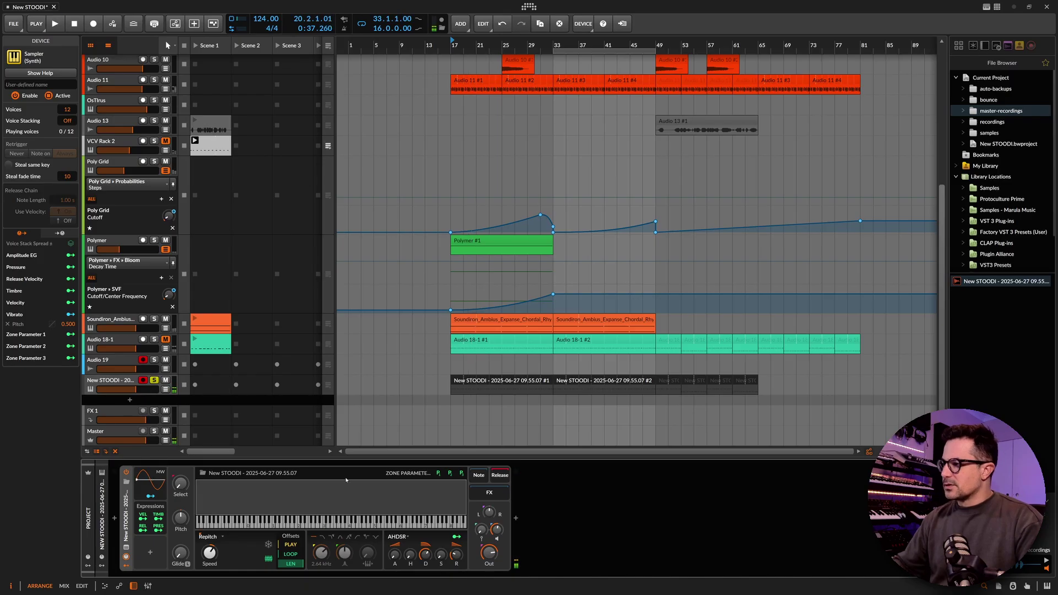
{"action": "key", "text": "space"}
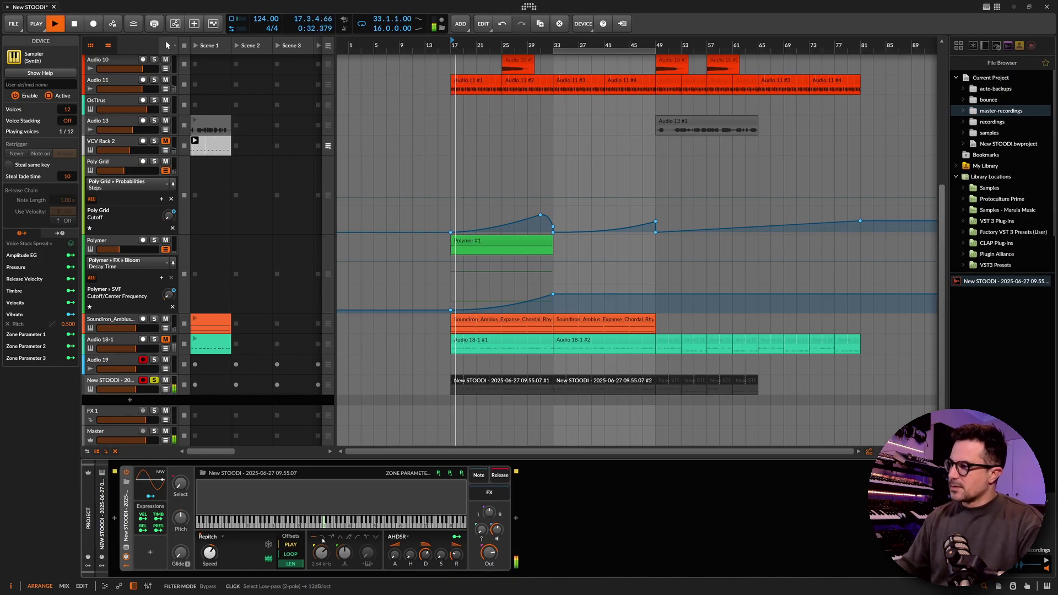
{"action": "key", "text": "space"}
{"action": "left_click_drag", "start_coordinate": [321, 552], "coordinate": [321, 550]}
{"action": "key", "text": "space"}
{"action": "key", "text": "space"}
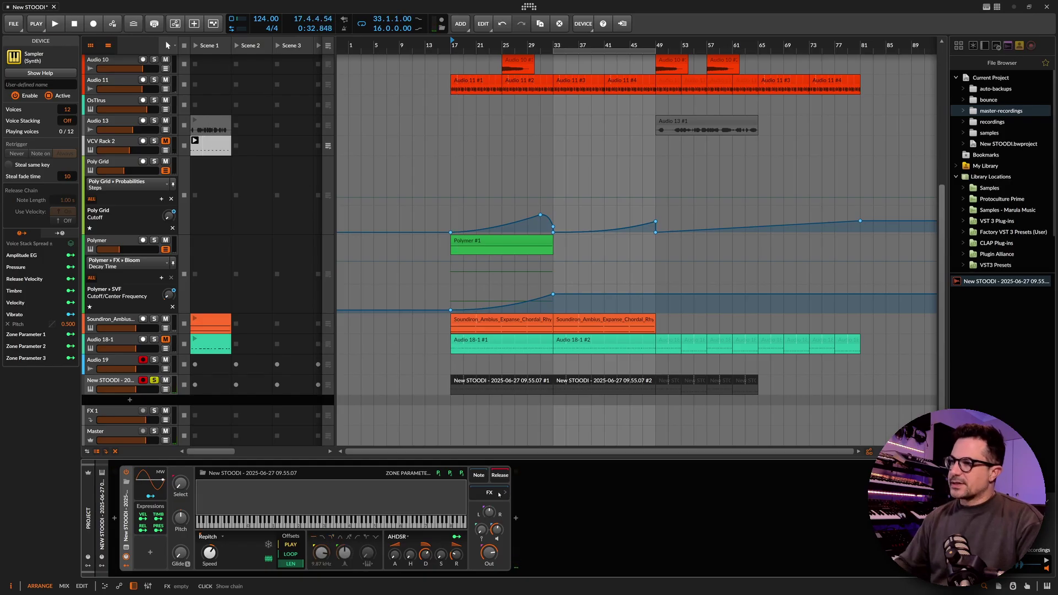
Add a Compressor+ device after the Sampler.
{"action": "double_click", "coordinate": [533, 518]}
{"action": "type", "text": "com"}
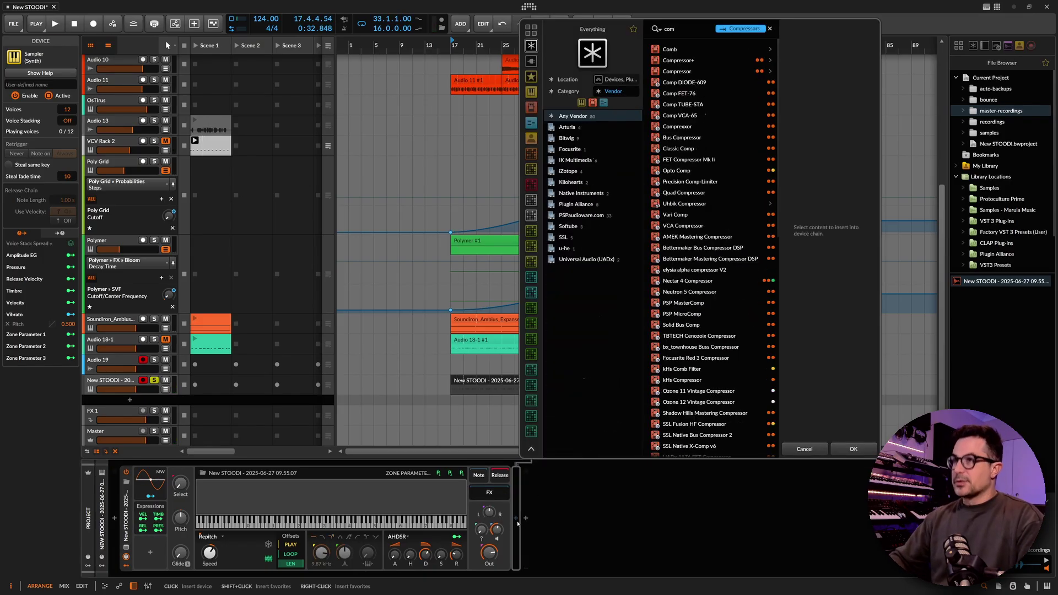
{"action": "key", "text": "Down"}
{"action": "key", "text": "Return"}
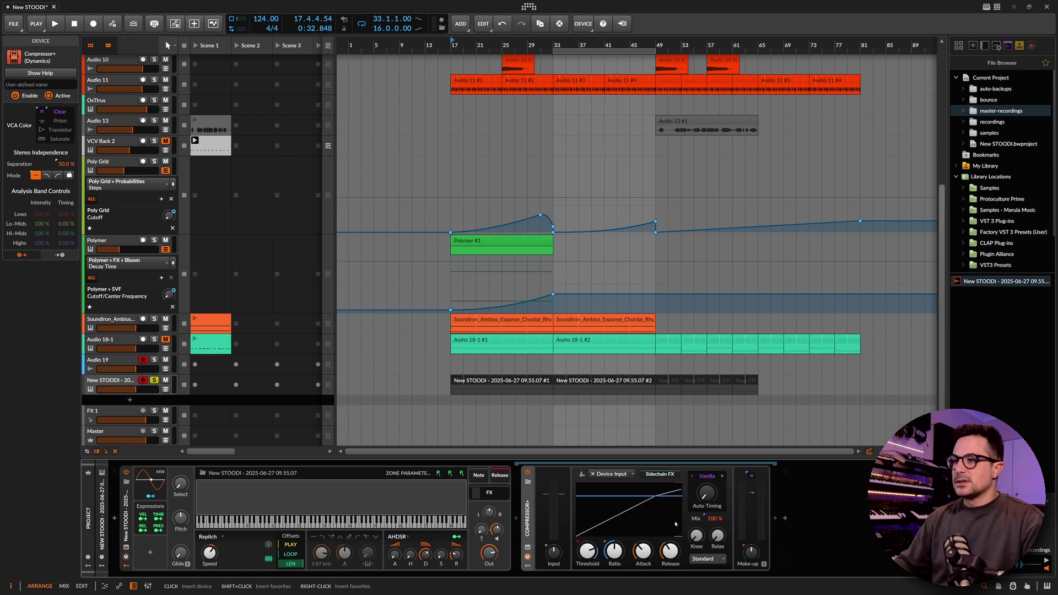
Insert an EQ+ device between the Sampler and Compressor+.
{"action": "left_click", "coordinate": [516, 518]}
{"action": "type", "text": "eq"}
{"action": "key", "text": "Down"}
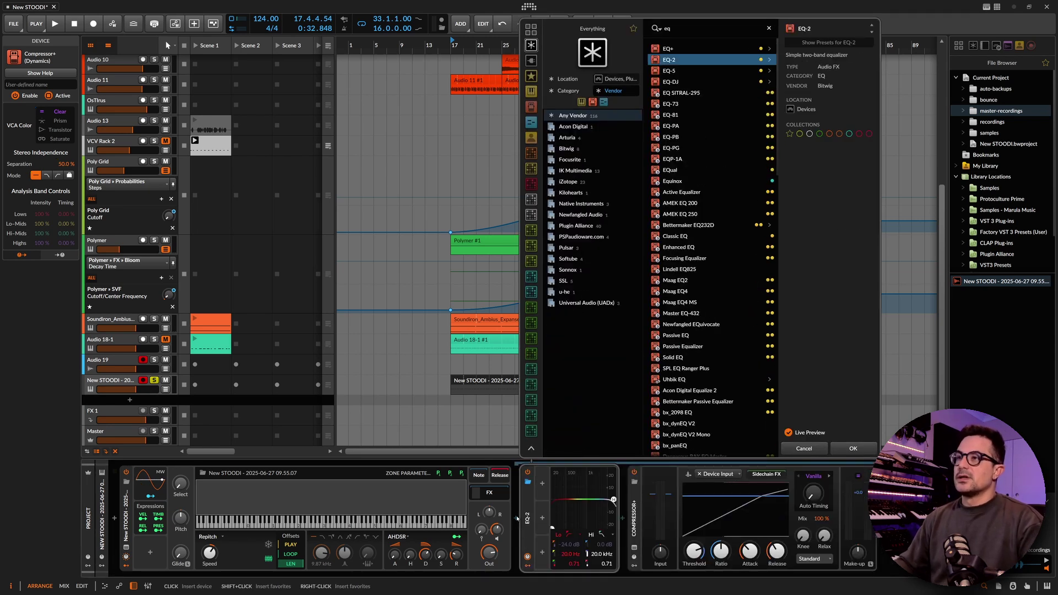
{"action": "key", "text": "Up"}
{"action": "key", "text": "Return"}
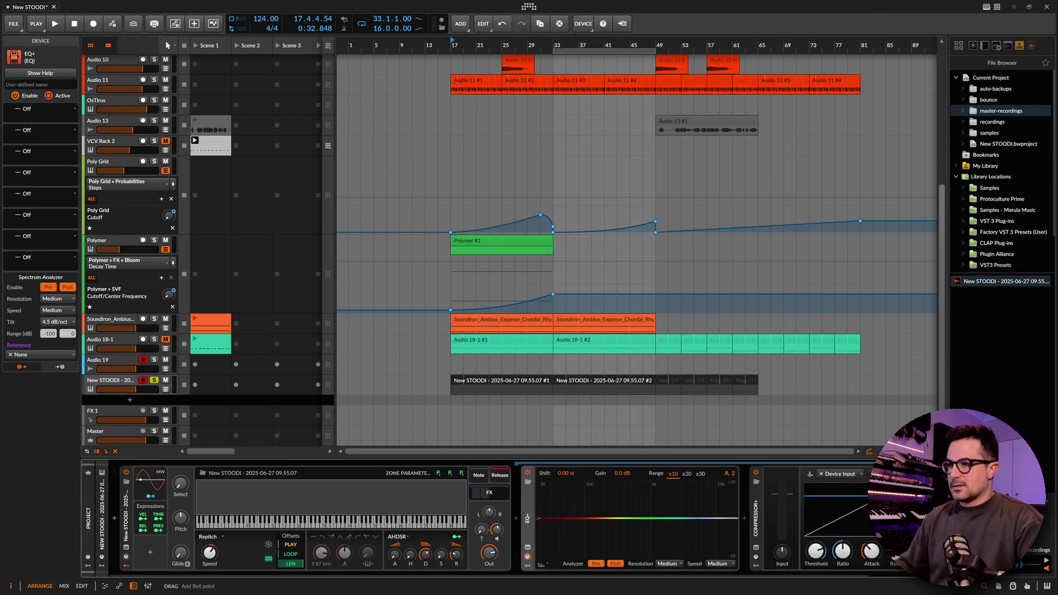
Add a low-cut band at 72.7 Hz in EQ+ and adjust the threshold and ratio of Compressor+ during playback.
{"action": "left_click", "coordinate": [555, 516]}
{"action": "left_click_drag", "start_coordinate": [582, 517], "coordinate": [576, 518]}
{"action": "key", "text": "space"}
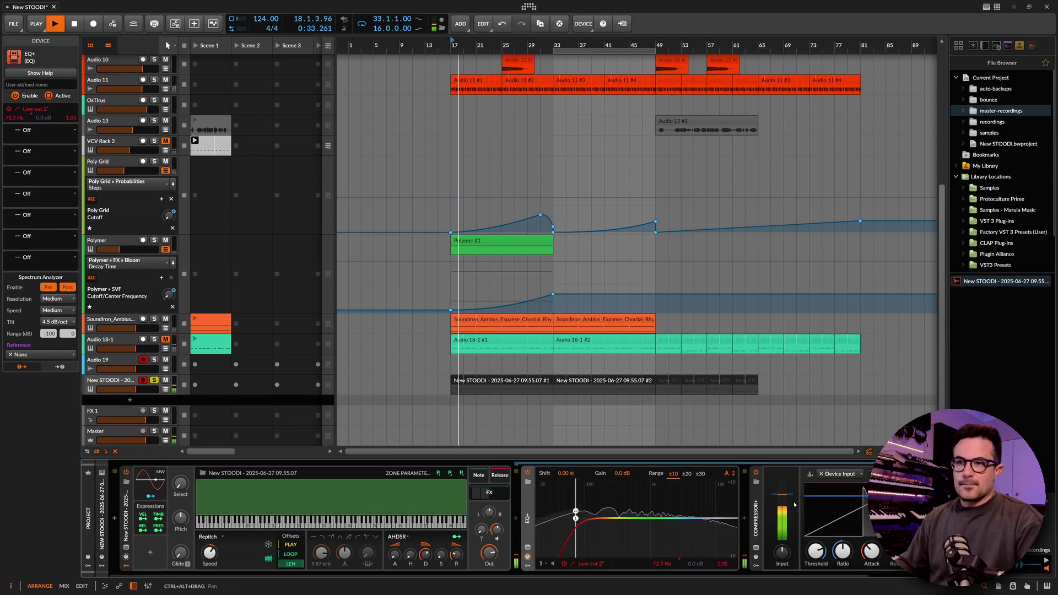
{"action": "left_click_drag", "start_coordinate": [815, 551], "coordinate": [815, 559]}
{"action": "left_click_drag", "start_coordinate": [843, 551], "coordinate": [842, 549]}
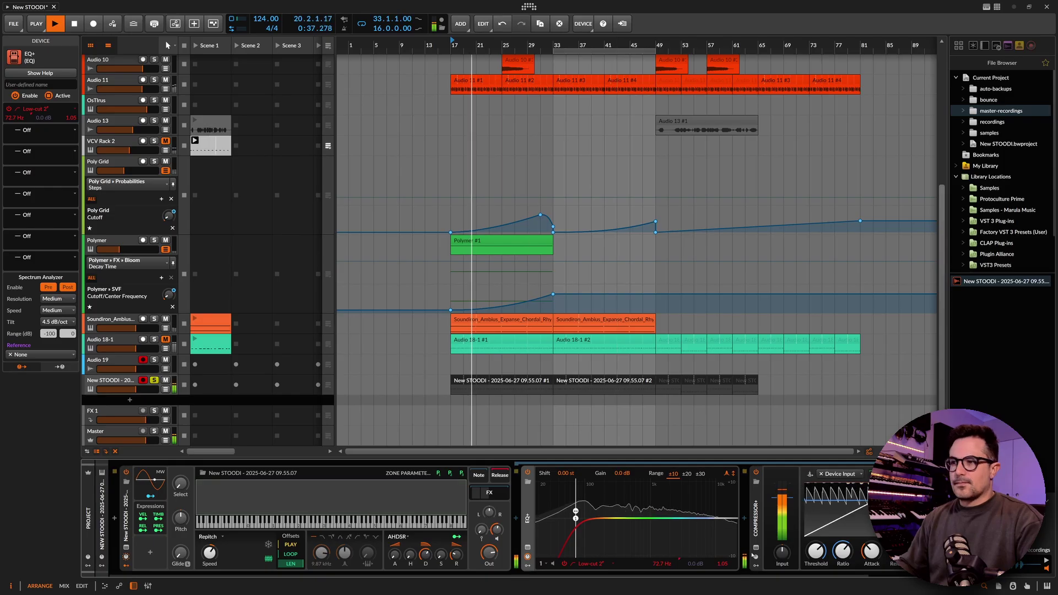
Lower the EQ+ low-cut frequency to 65.5 Hz and add a bell boost of 2.1 dB at 743 Hz.
{"action": "left_click_drag", "start_coordinate": [576, 518], "coordinate": [572, 518]}
{"action": "mouse_move", "coordinate": [655, 514]}
{"action": "left_mouse_down"}
{"action": "mouse_move", "coordinate": [630, 498]}
{"action": "mouse_move", "coordinate": [589, 507]}
{"action": "mouse_move", "coordinate": [637, 512]}
{"action": "left_mouse_up"}
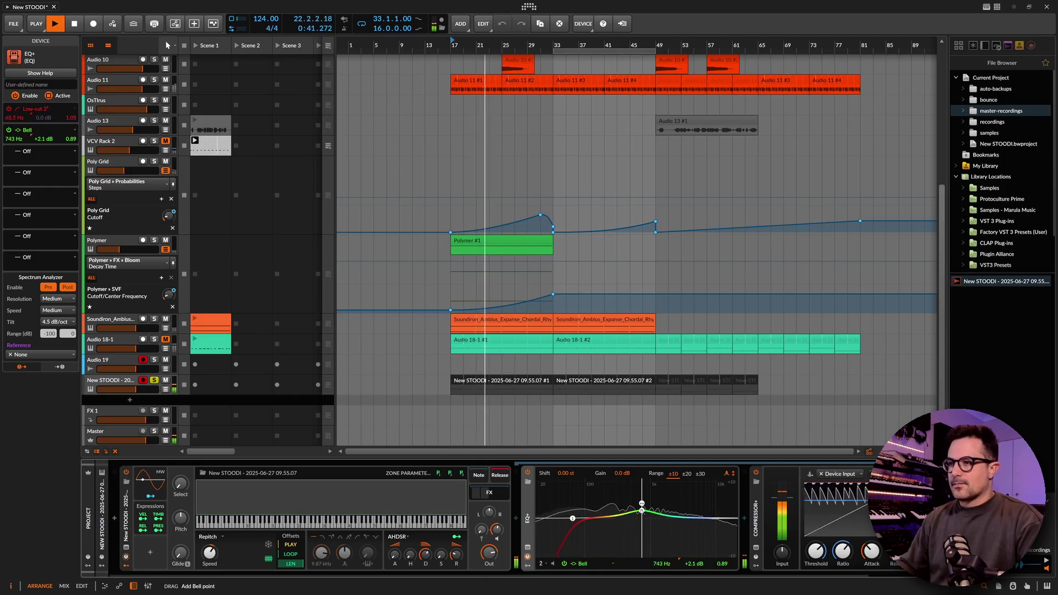
Unsolo the New STOODI sampler track to hear it in the full mix, ending with playback stopped.
{"action": "left_click", "coordinate": [154, 380]}
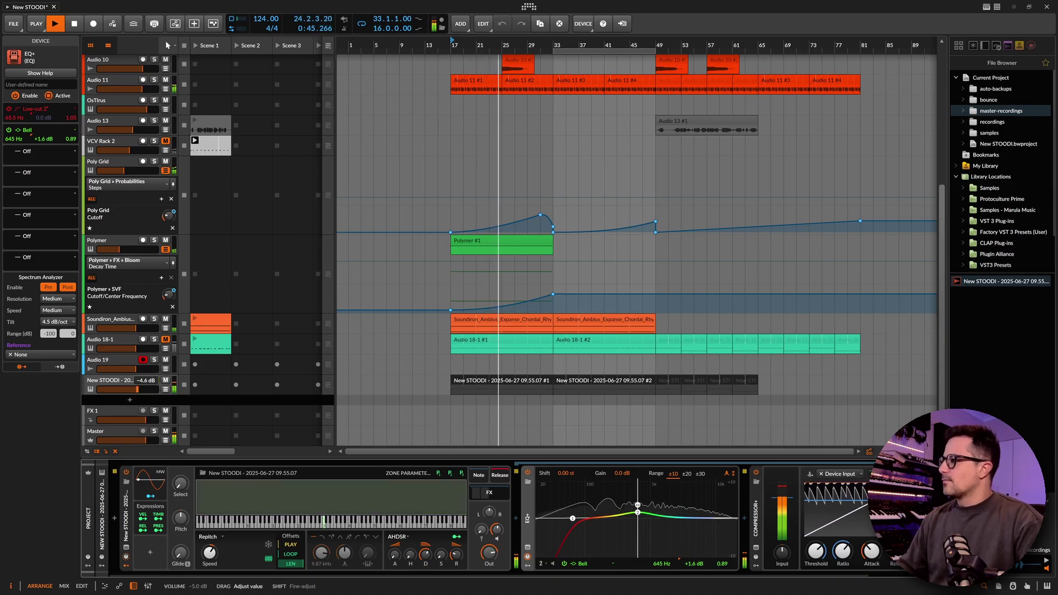
{"action": "key", "text": "space"}
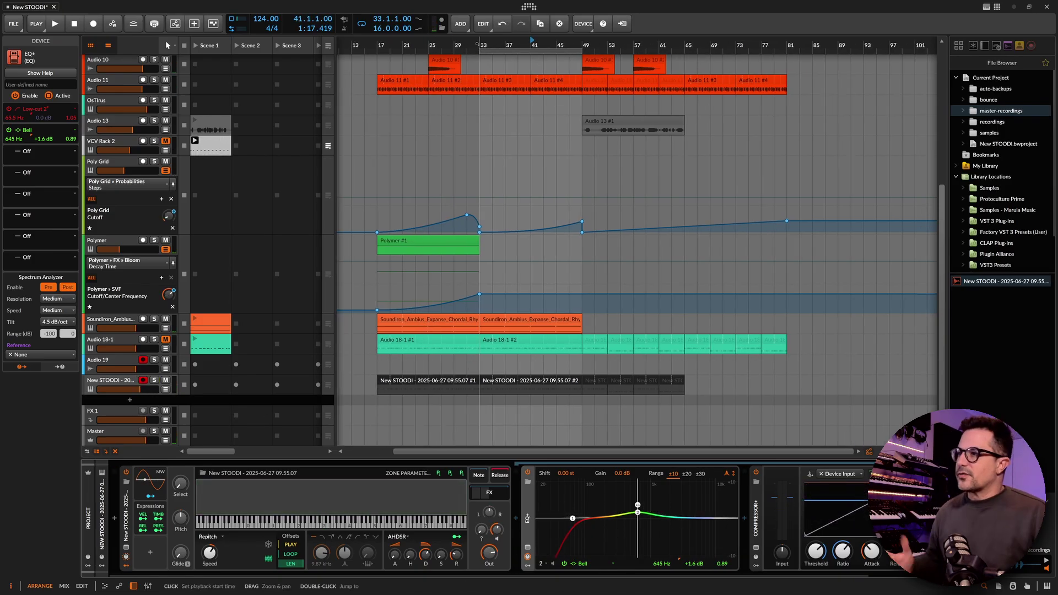
Check the notes of the sampler clip at bar 33, restore the device view and play the arrangement from there.
{"action": "left_click", "coordinate": [499, 380]}
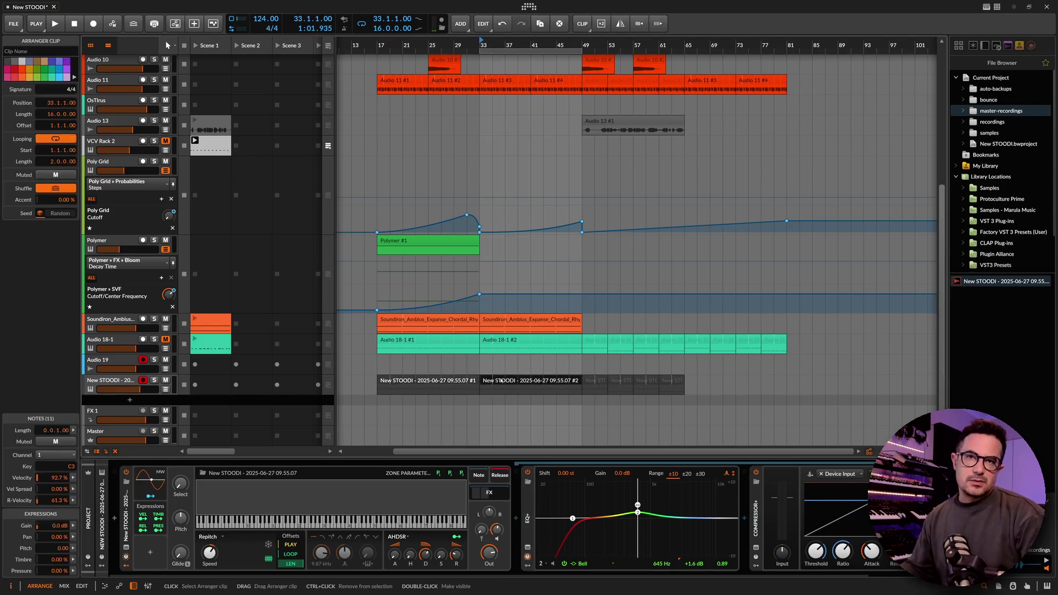
{"action": "double_click", "coordinate": [501, 380]}
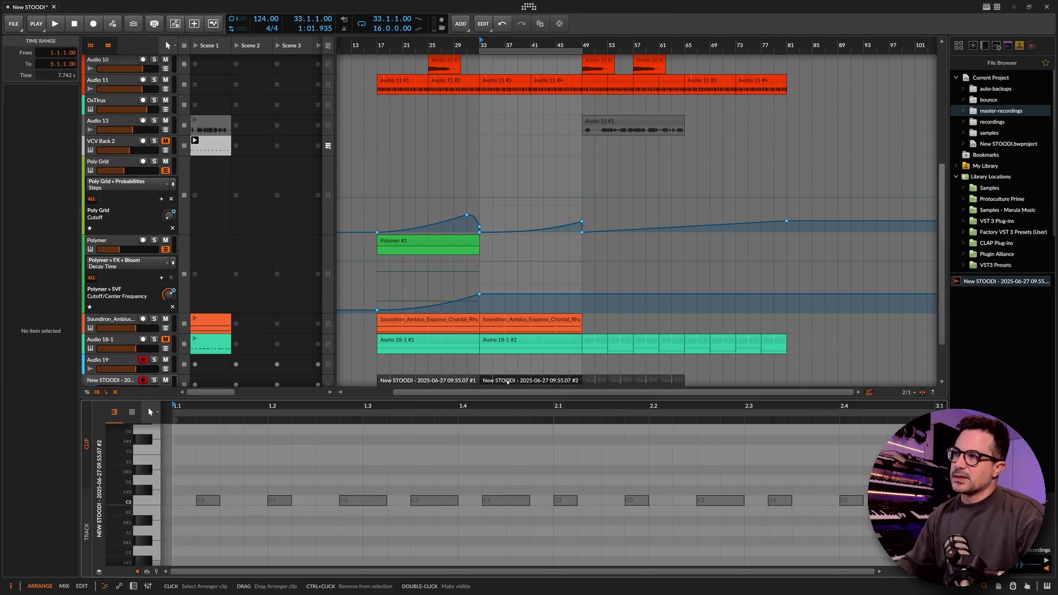
{"action": "key", "text": "space"}
{"action": "key", "text": "d"}
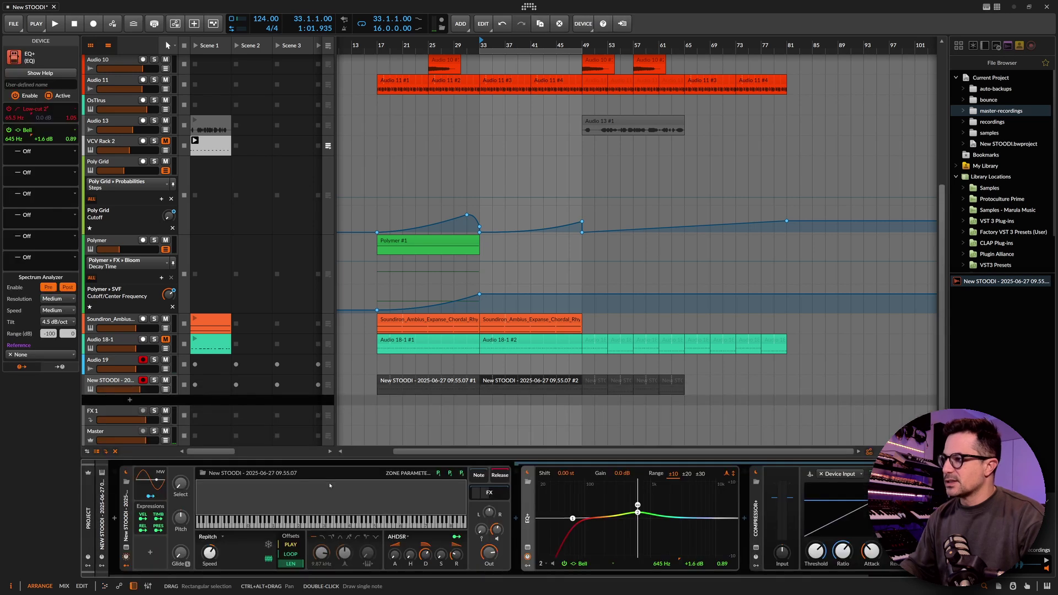
{"action": "left_click", "coordinate": [536, 380]}
{"action": "key", "text": "space"}
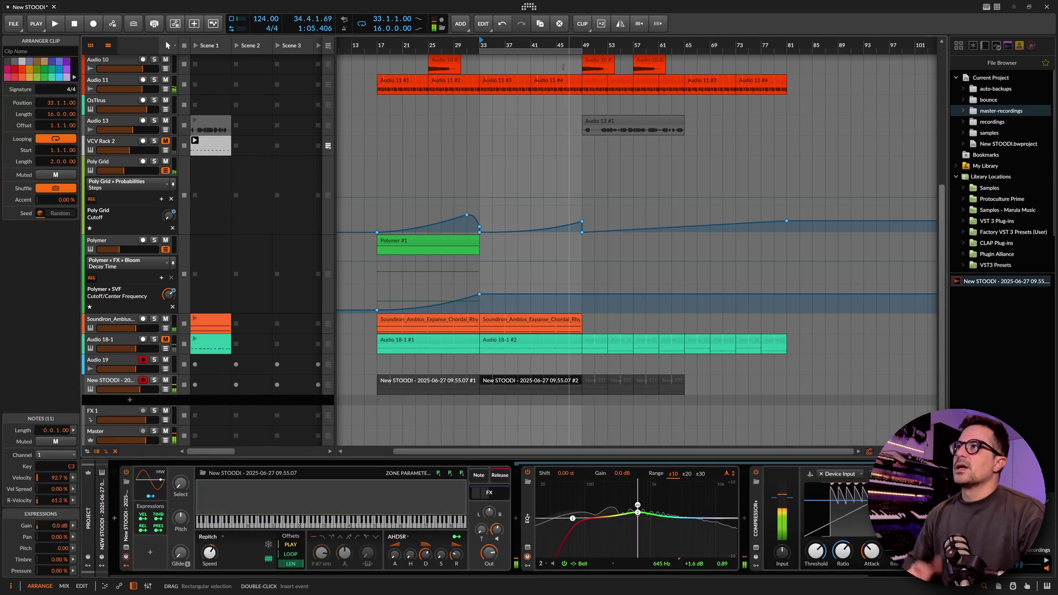
Move the 16-bar loop region to start at bar 49 and play the arrangement into it.
{"action": "left_click", "coordinate": [579, 53]}
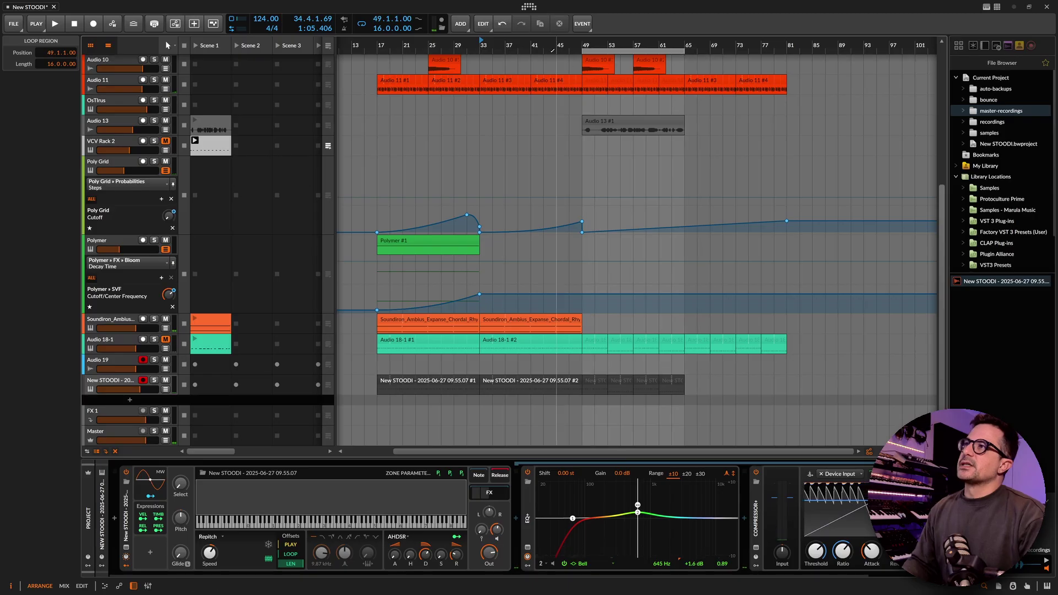
{"action": "key", "text": "space"}
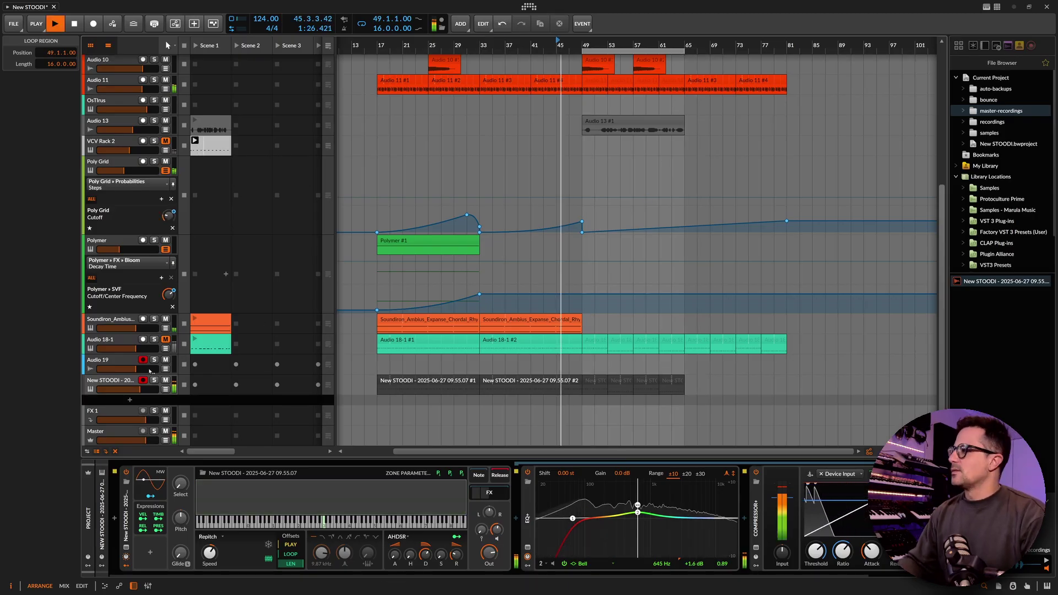
{"action": "left_click", "coordinate": [127, 379]}
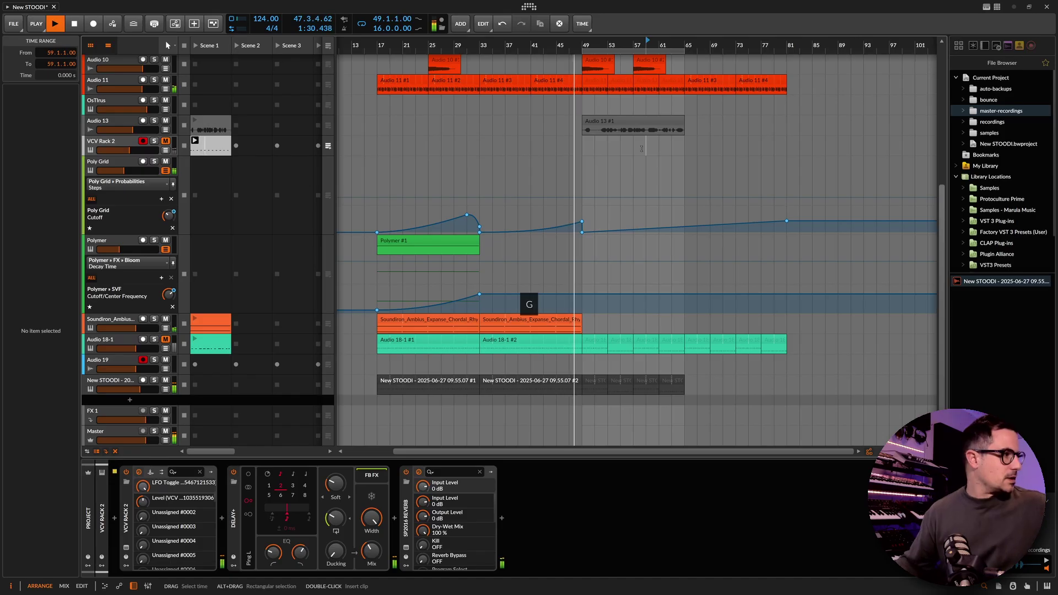
{"action": "scroll", "coordinate": [641, 149], "scroll_direction": "right", "scroll_amount": 2}
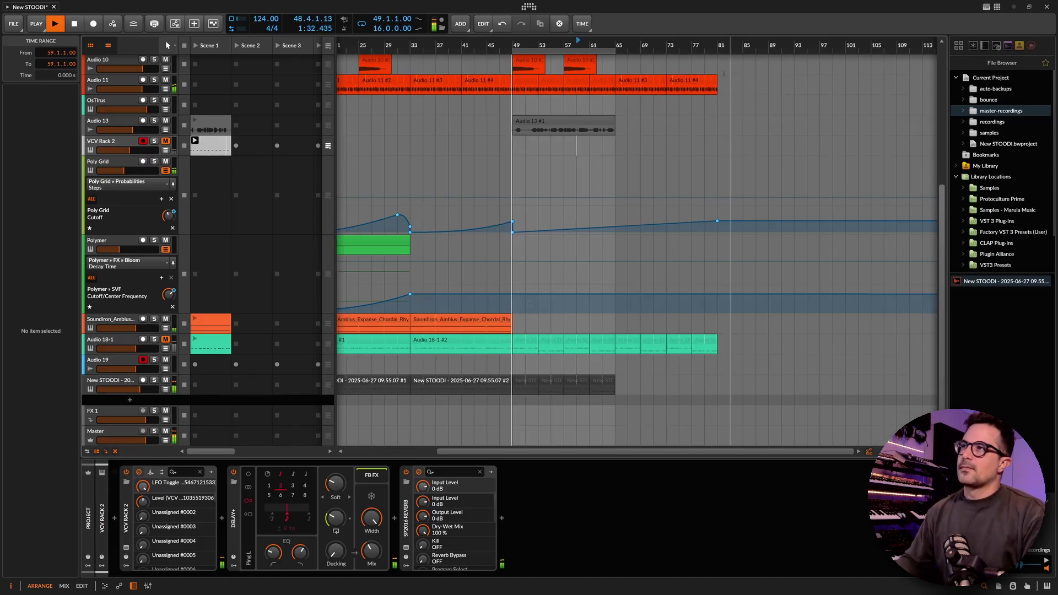
{"action": "left_click", "coordinate": [569, 52]}
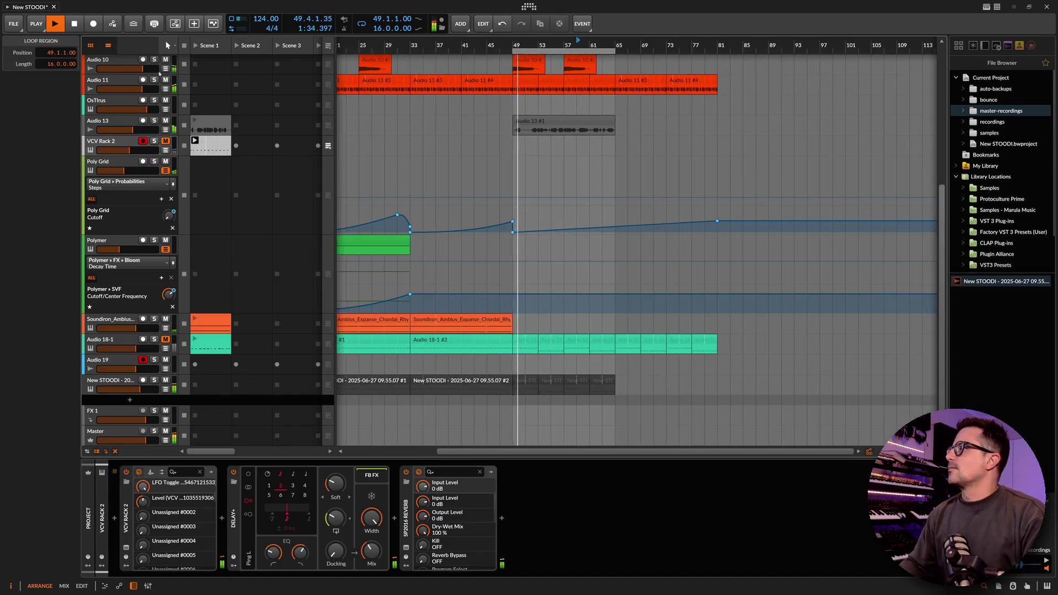
Compare the pitches of the sampler track's short clips at bars 53 and 57 while the arrangement plays.
{"action": "left_click", "coordinate": [588, 148]}
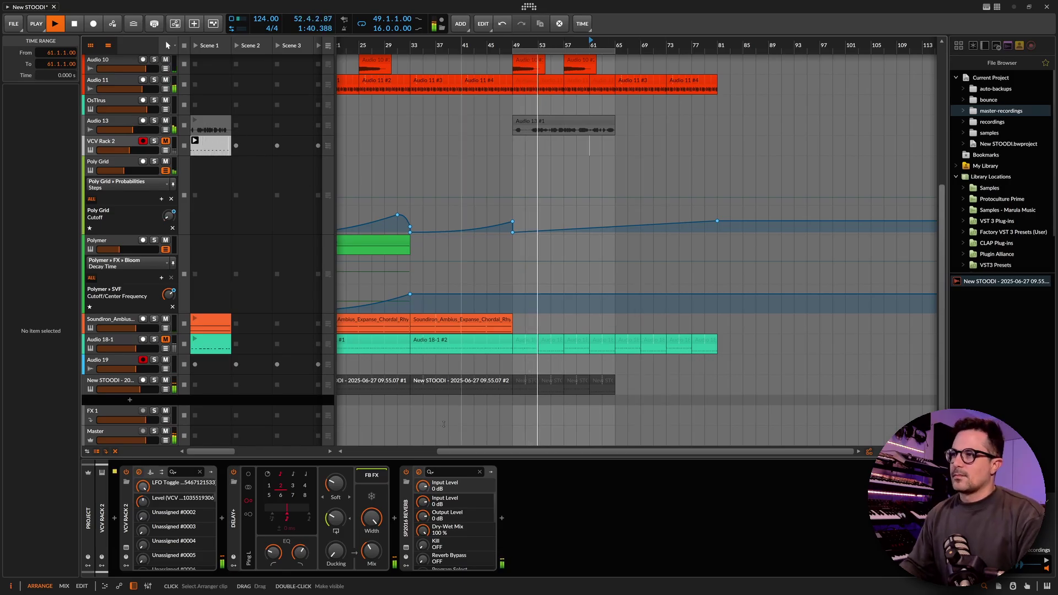
{"action": "left_click", "coordinate": [551, 390]}
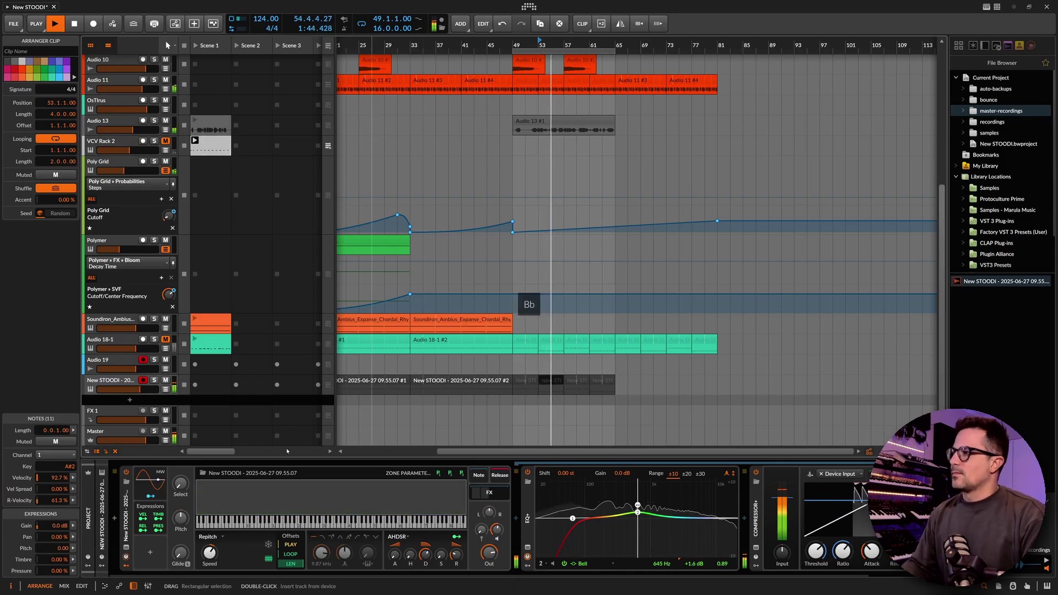
{"action": "left_click", "coordinate": [110, 381]}
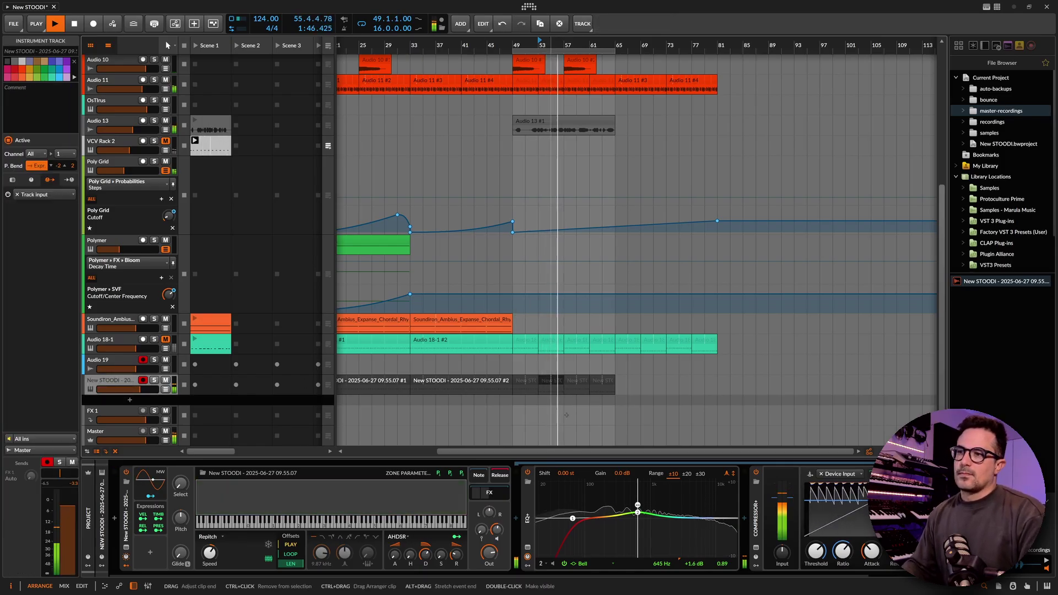
{"action": "left_click", "coordinate": [704, 386]}
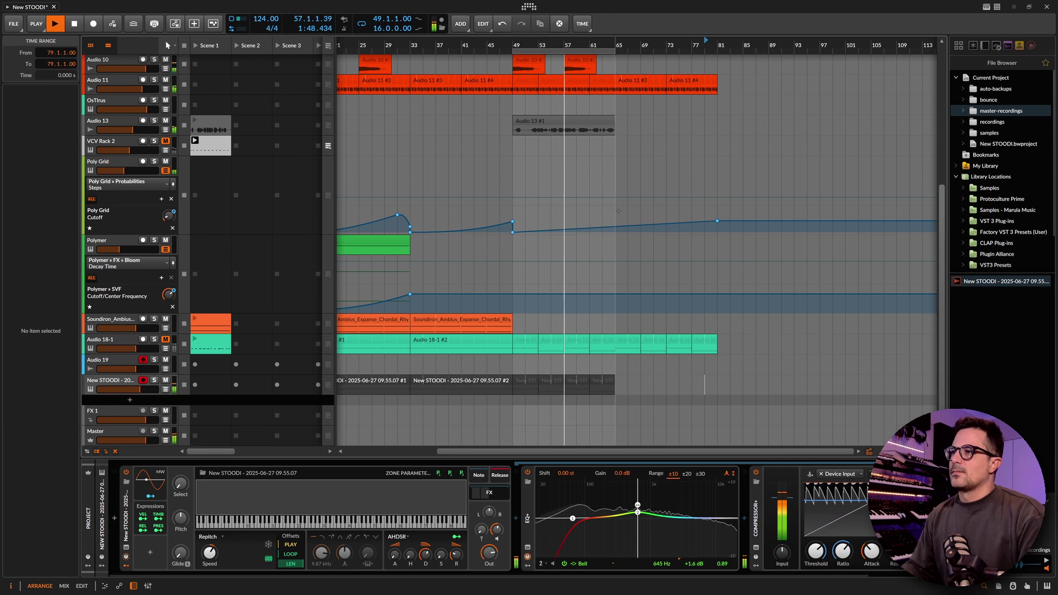
{"action": "key", "text": "c"}
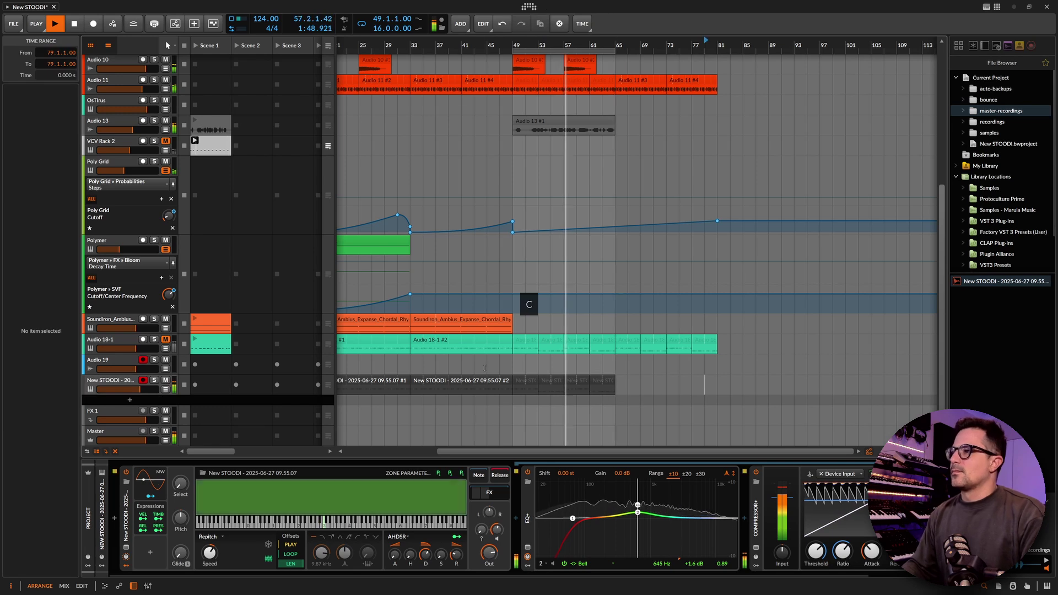
{"action": "left_click", "coordinate": [574, 381]}
Solo the sampler track and open the notes of its clip at bar 49 with playback stopped.
{"action": "left_click", "coordinate": [153, 379]}
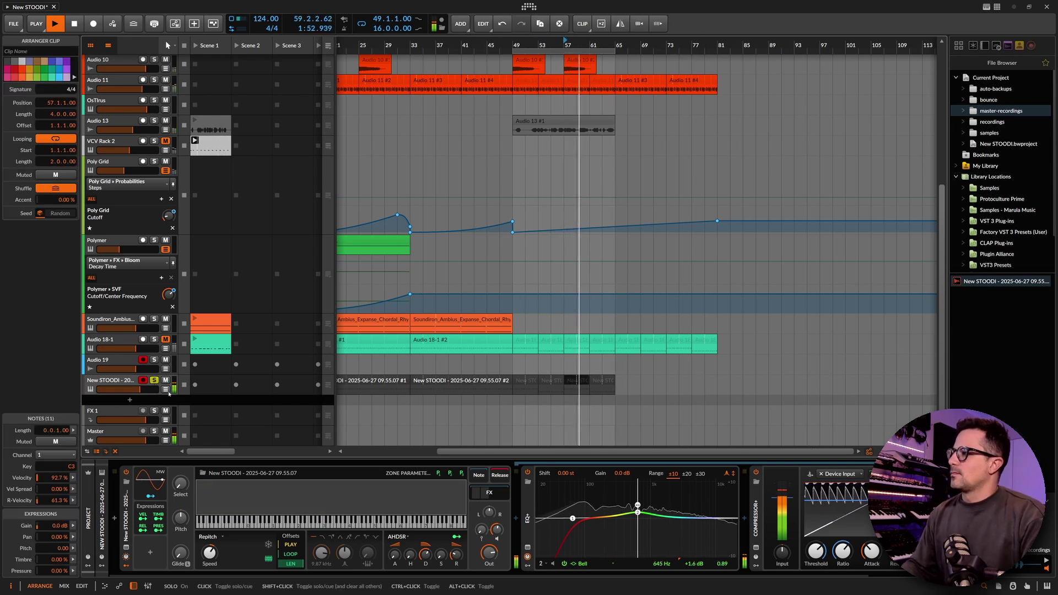
{"action": "left_click", "coordinate": [523, 386]}
{"action": "left_click", "coordinate": [521, 382]}
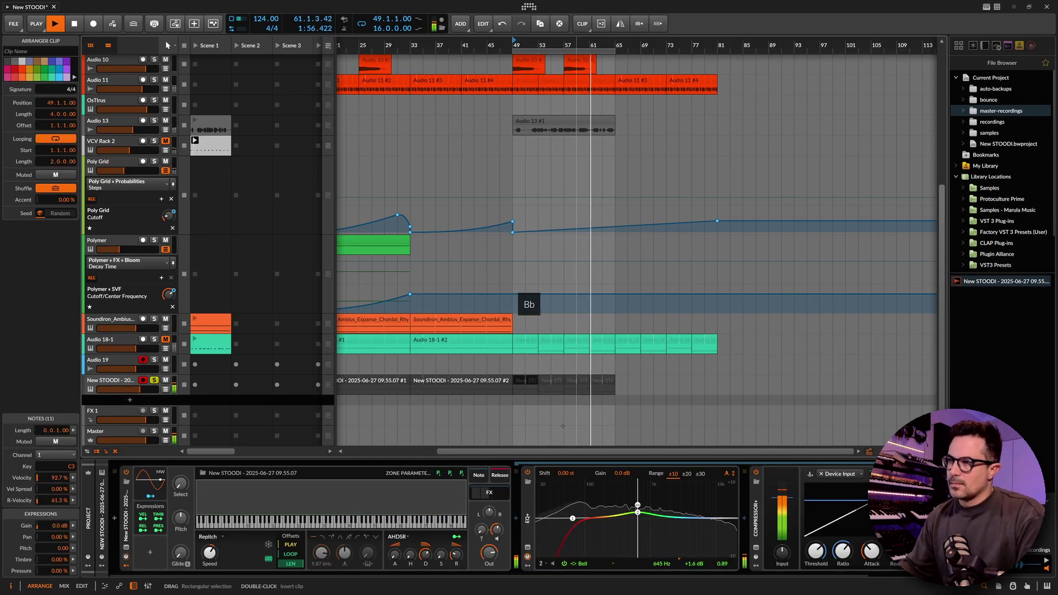
{"action": "key", "text": "space"}
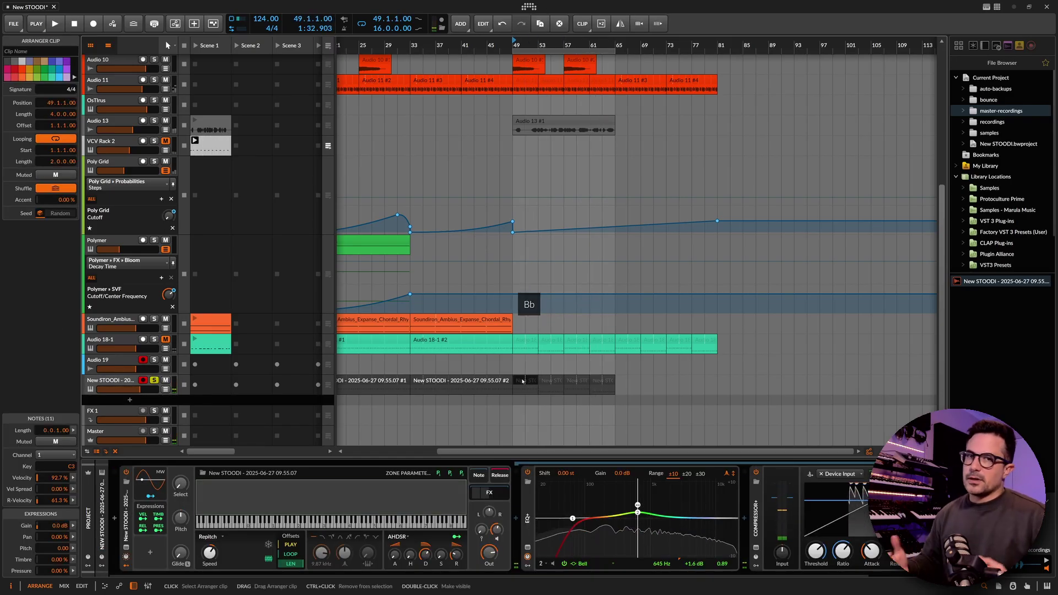
{"action": "double_click", "coordinate": [522, 381]}
Transpose the clip's second note up an octave to C4 and play it back.
{"action": "left_click", "coordinate": [358, 499]}
{"action": "left_click", "coordinate": [296, 485]}
{"action": "left_click", "coordinate": [278, 500]}
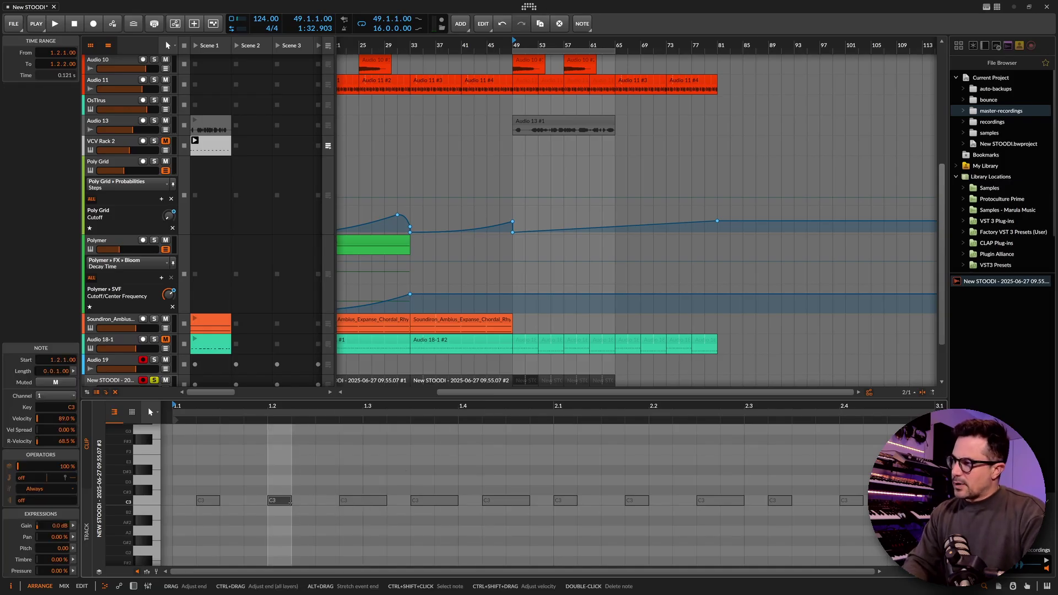
{"action": "left_click_drag", "start_coordinate": [304, 500], "coordinate": [244, 500]}
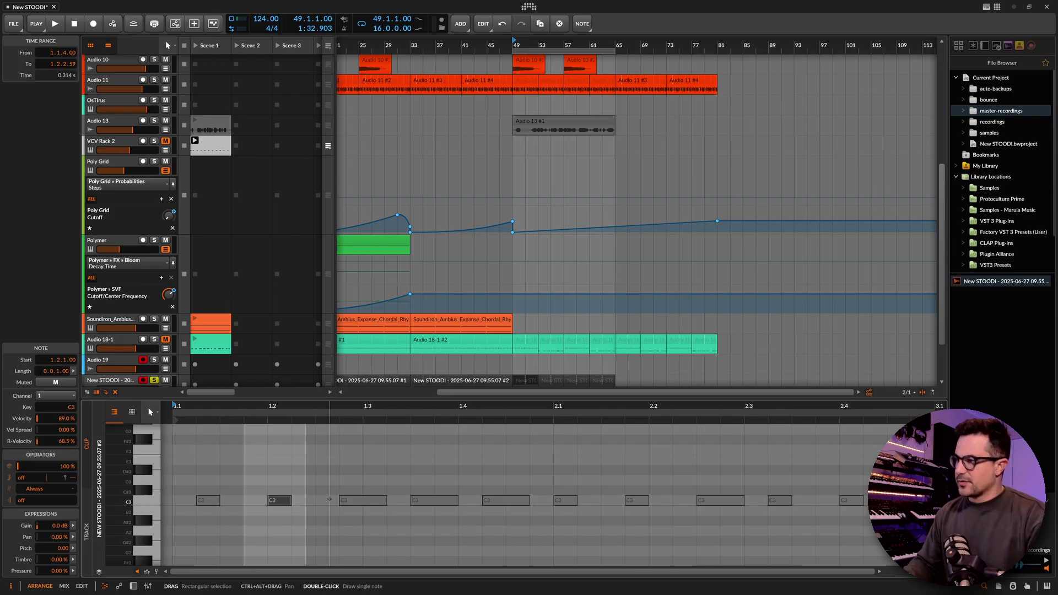
{"action": "key", "text": "shift+Up"}
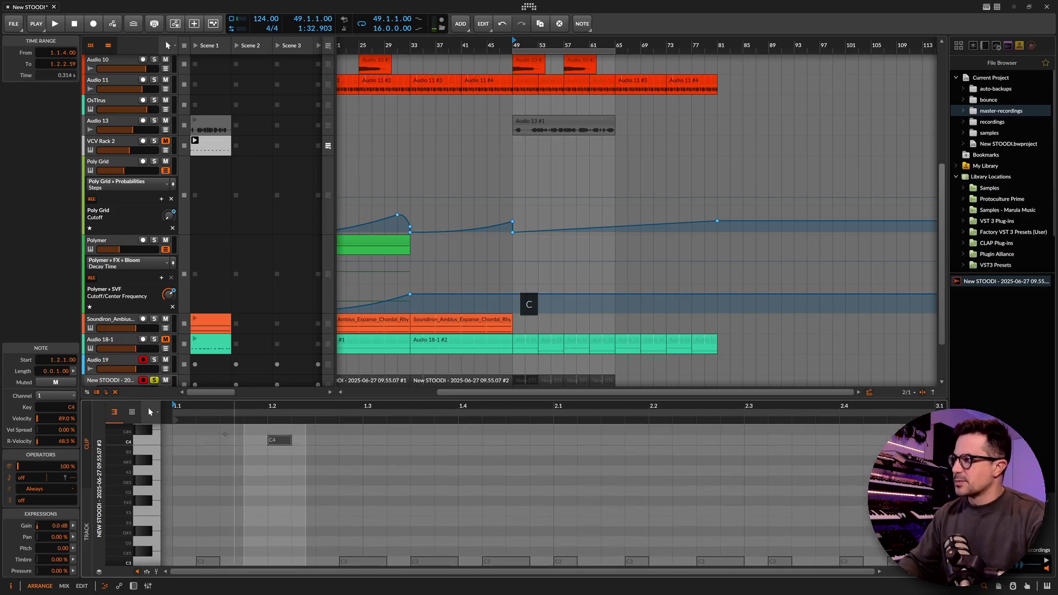
{"action": "key", "text": "space"}
Lower the second note to C2, audition it, and return it to C3.
{"action": "key", "text": "shift+Down"}
{"action": "key", "text": "shift+Down"}
{"action": "key", "text": "space"}
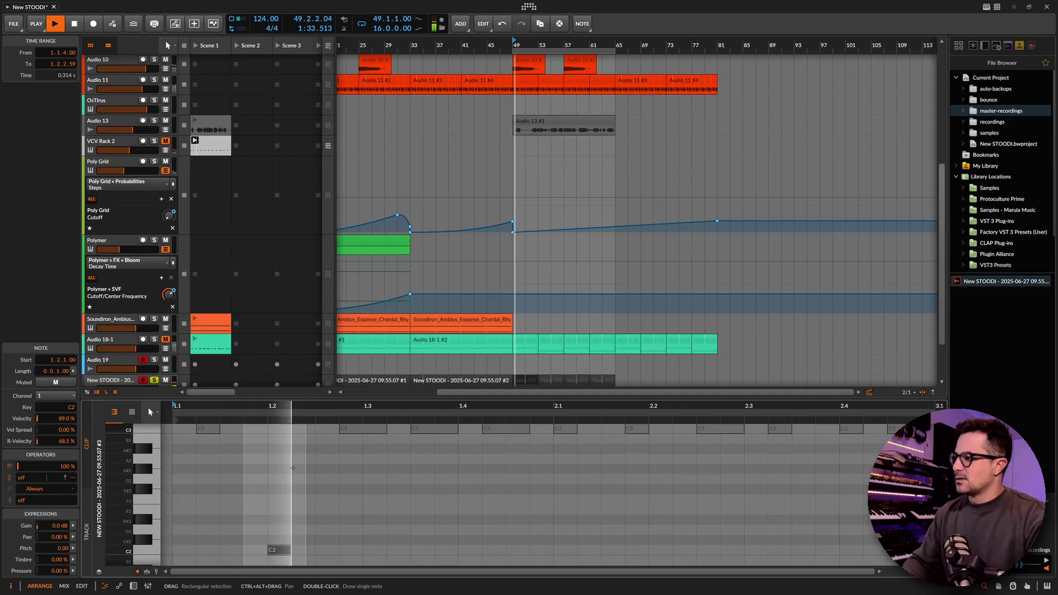
{"action": "key", "text": "space"}
{"action": "left_click_drag", "start_coordinate": [303, 505], "coordinate": [279, 551]}
{"action": "key", "text": "shift+Up"}
Transpose all notes of the bar 49 clip down five semitones to G2 and audition them.
{"action": "left_click", "coordinate": [189, 499]}
{"action": "key", "text": "ctrl+a"}
{"action": "key", "text": "Down"}
{"action": "key", "text": "Down"}
{"action": "key", "text": "Down"}
{"action": "key", "text": "Down"}
{"action": "key", "text": "Down"}
{"action": "key", "text": "space"}
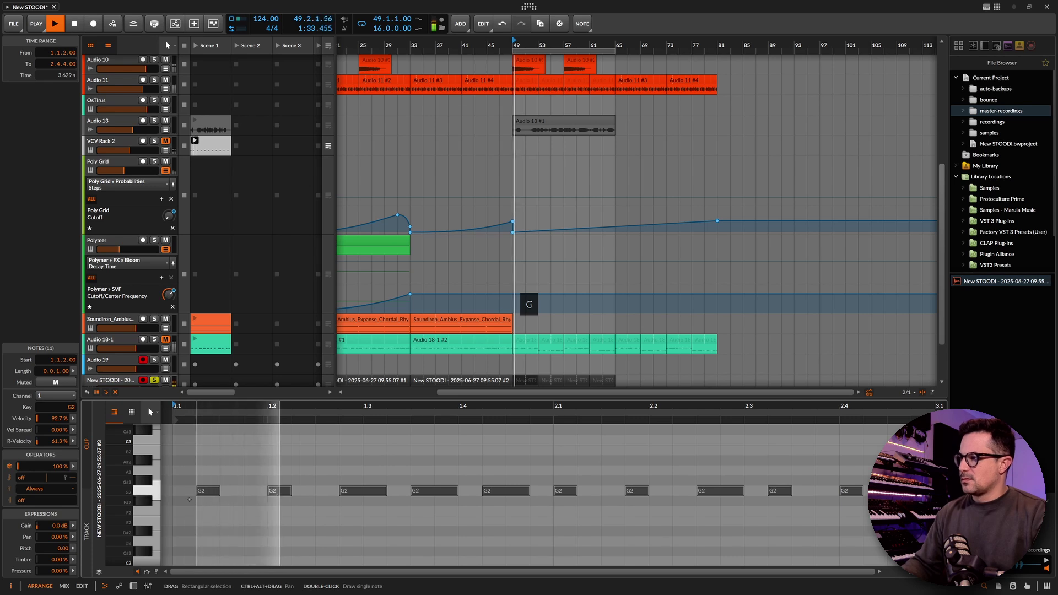
{"action": "key", "text": "space"}
{"action": "left_click_drag", "start_coordinate": [202, 463], "coordinate": [229, 506]}
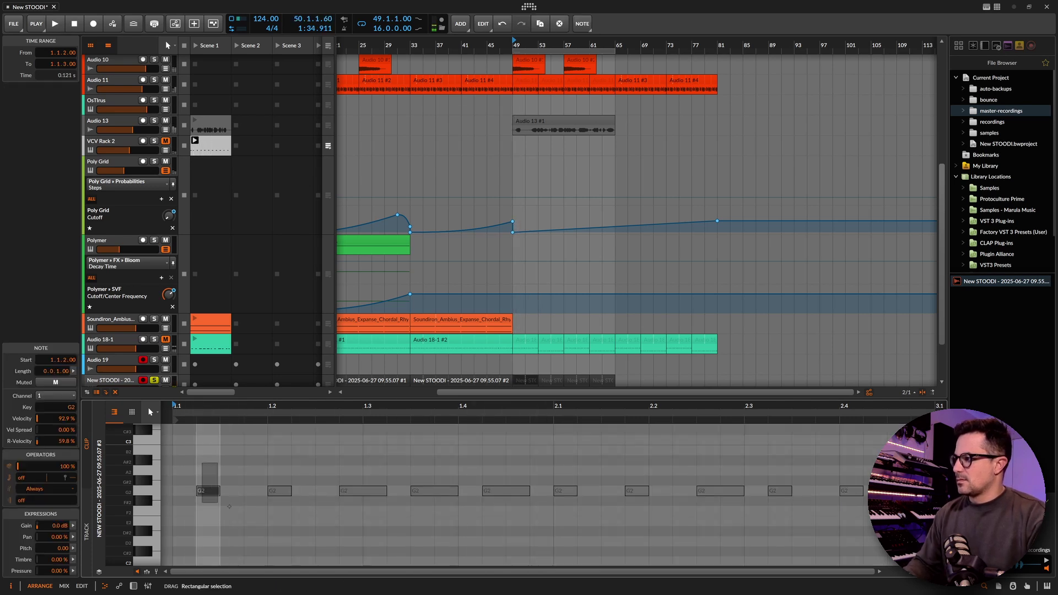
Open the Sampler's zone editor and set the root key of all five sample zones to G1.
{"action": "key", "text": "d"}
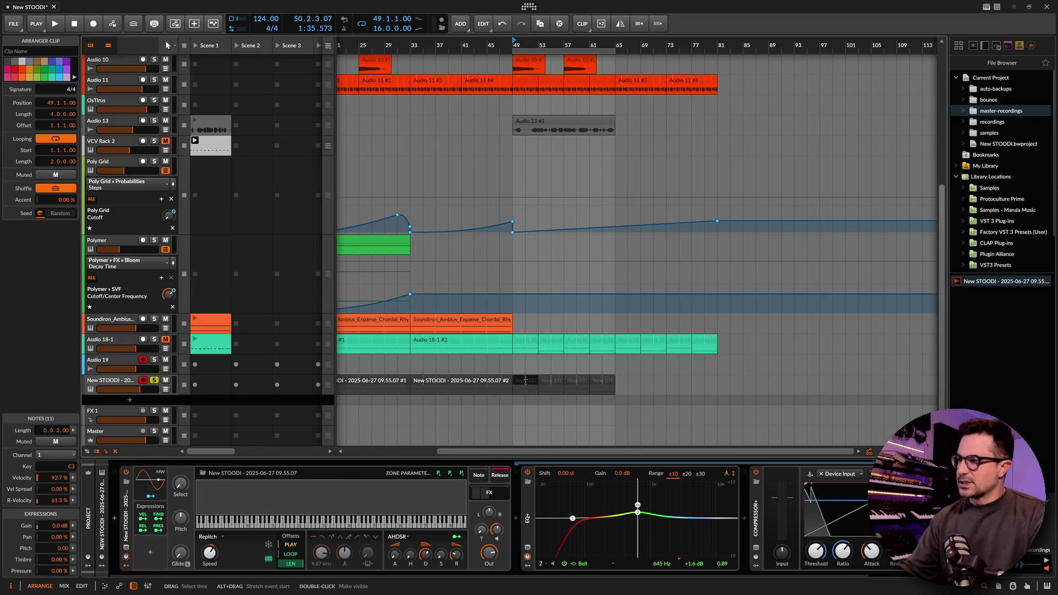
{"action": "left_click", "coordinate": [335, 511]}
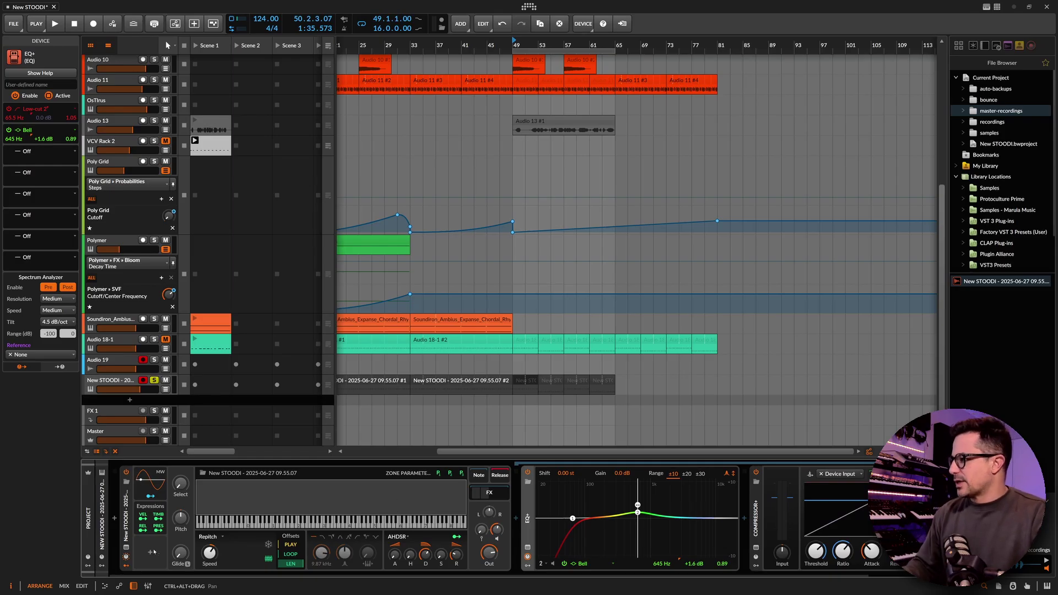
{"action": "left_click", "coordinate": [126, 553]}
{"action": "left_click", "coordinate": [413, 208]}
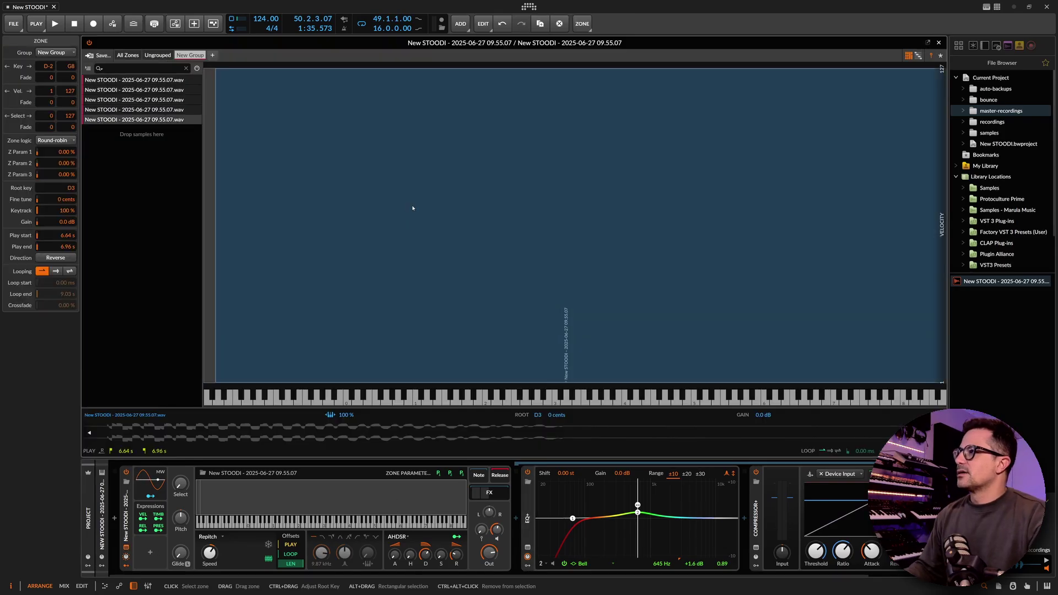
{"action": "left_click", "coordinate": [168, 110]}
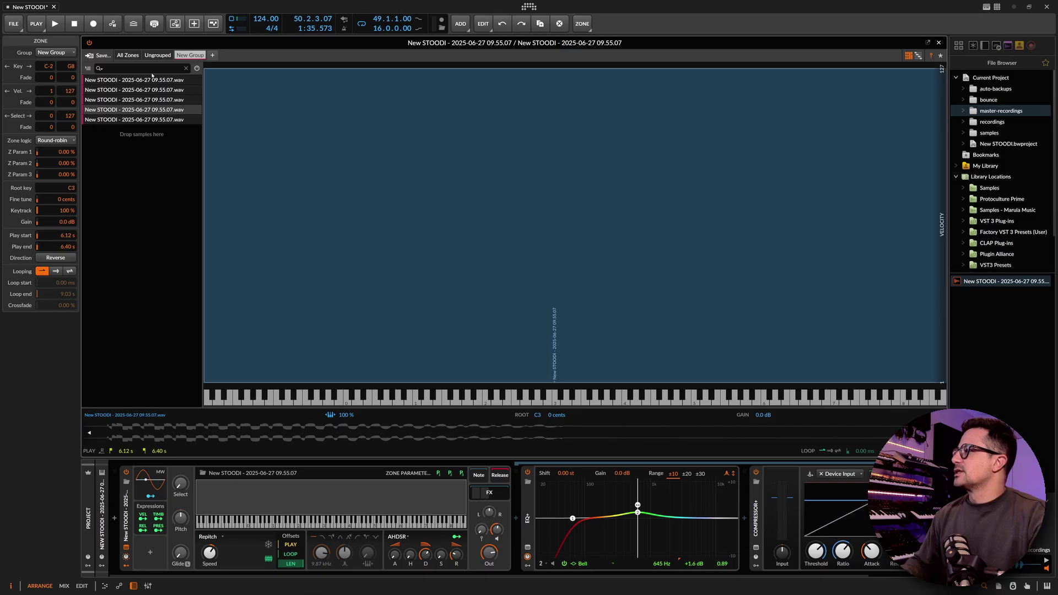
{"action": "left_click", "coordinate": [151, 80]}
{"action": "left_click", "coordinate": [147, 119], "text": "shift"}
{"action": "mouse_move", "coordinate": [71, 188]}
{"action": "left_mouse_down"}
{"action": "mouse_move", "coordinate": [90, 203]}
{"action": "mouse_move", "coordinate": [70, 195]}
{"action": "left_mouse_up"}
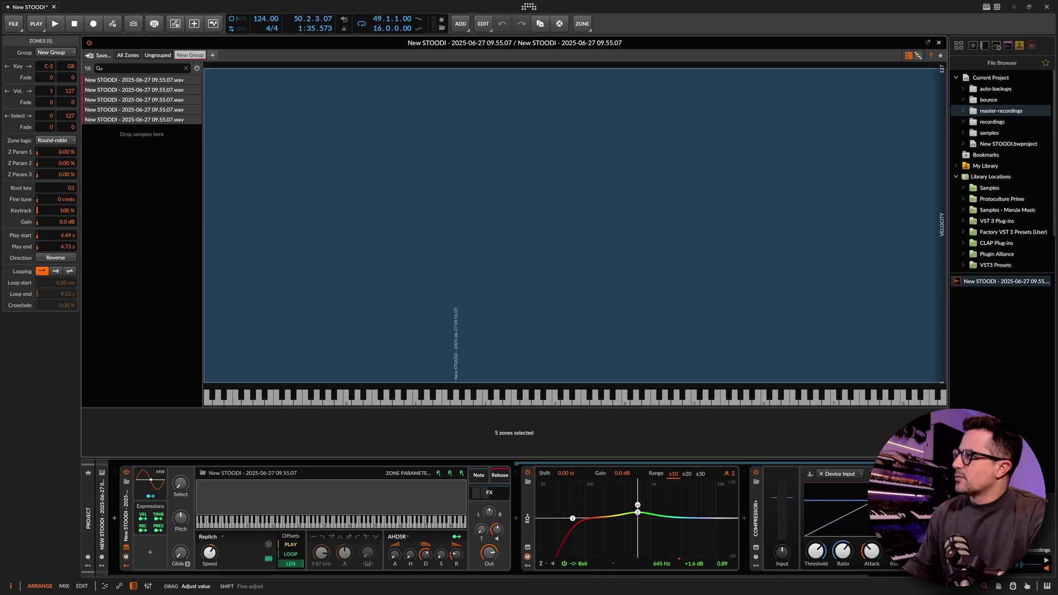
Return to the bar 49 clip's note editor and transpose all its notes from C3 down to G2.
{"action": "left_click", "coordinate": [349, 293]}
{"action": "key", "text": "shift+Tab"}
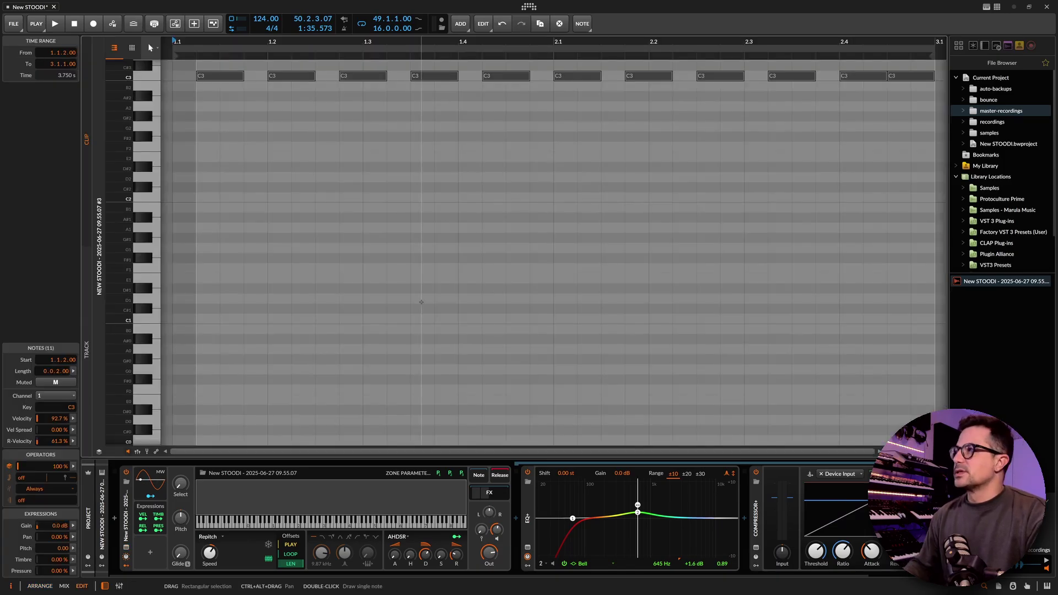
{"action": "left_click", "coordinate": [421, 254]}
{"action": "scroll", "coordinate": [323, 203], "scroll_direction": "up", "scroll_amount": 5}
{"action": "key", "text": "ctrl+a"}
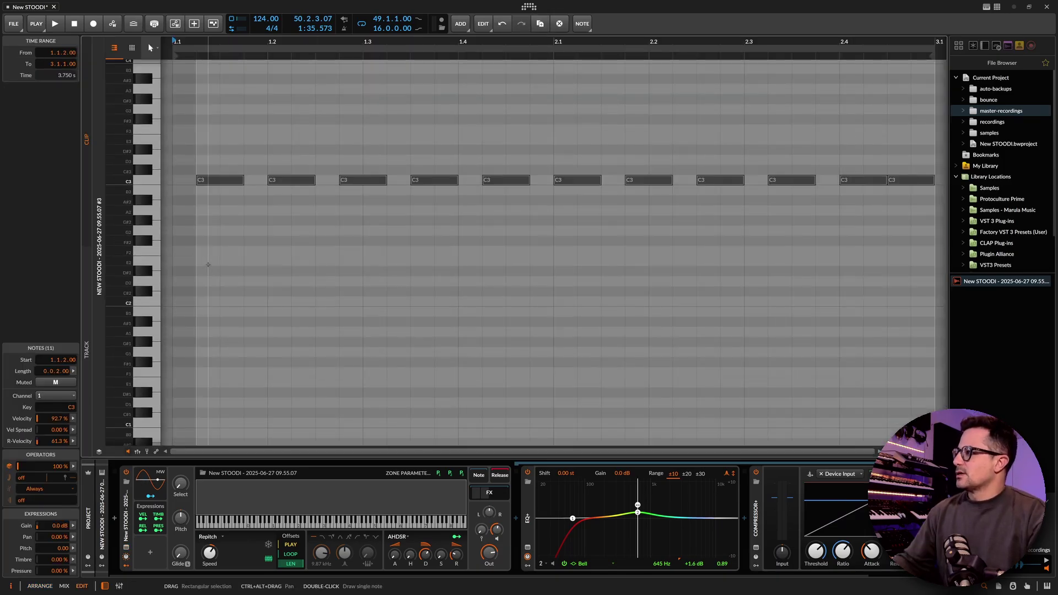
{"action": "key", "text": "Down"}
{"action": "key", "text": "Down"}
{"action": "key", "text": "Down"}
{"action": "key", "text": "Down"}
{"action": "key", "text": "Down"}
{"action": "key", "text": "Down"}
{"action": "key", "text": "Up"}
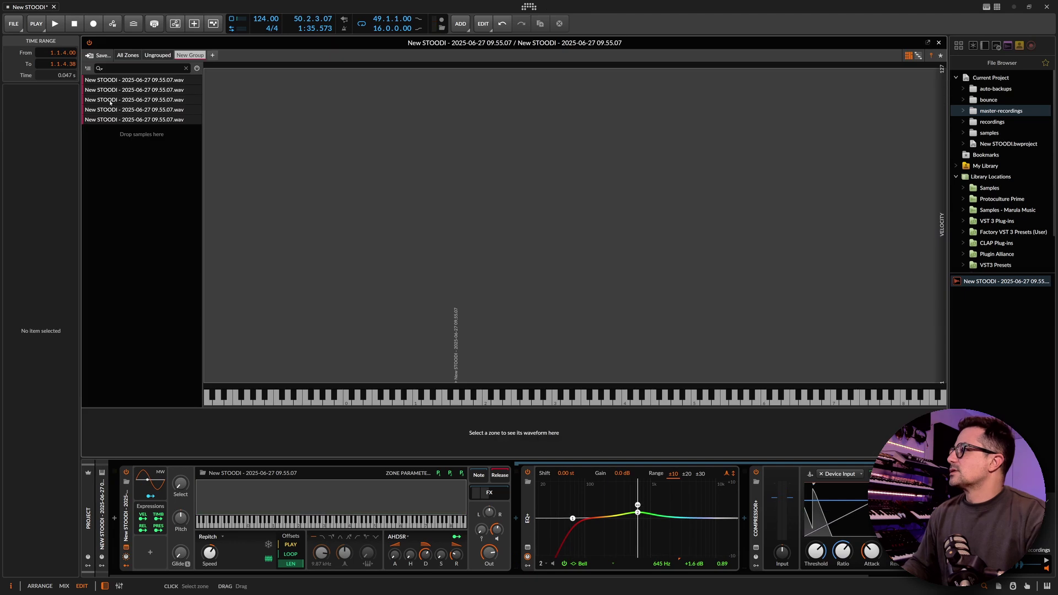
Set the root key of all five sample zones to G2 and close the zone editor.
{"action": "key", "text": "ctrl+a"}
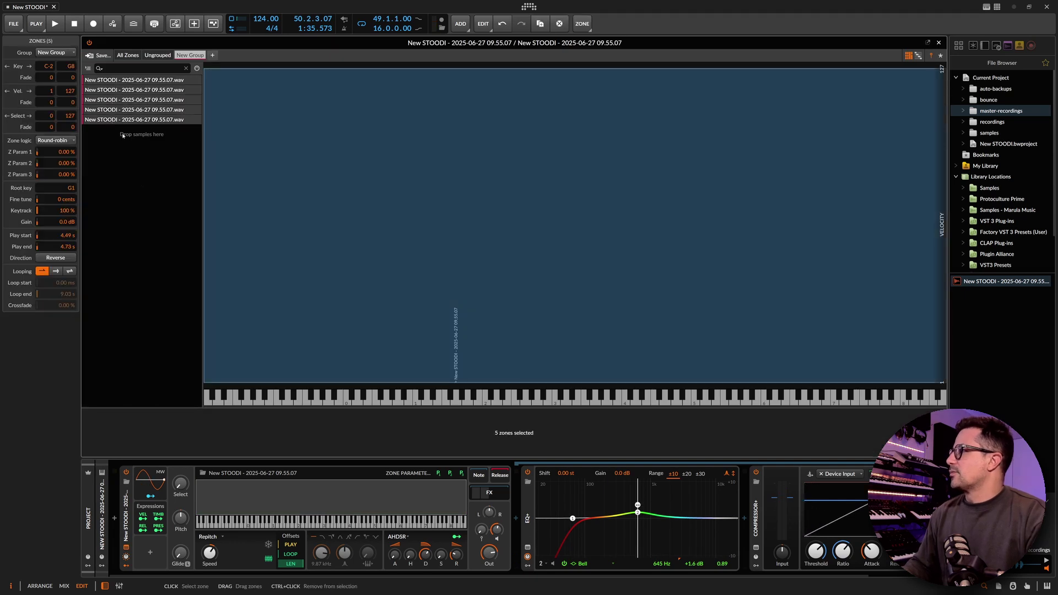
{"action": "left_click_drag", "start_coordinate": [72, 192], "coordinate": [72, 179]}
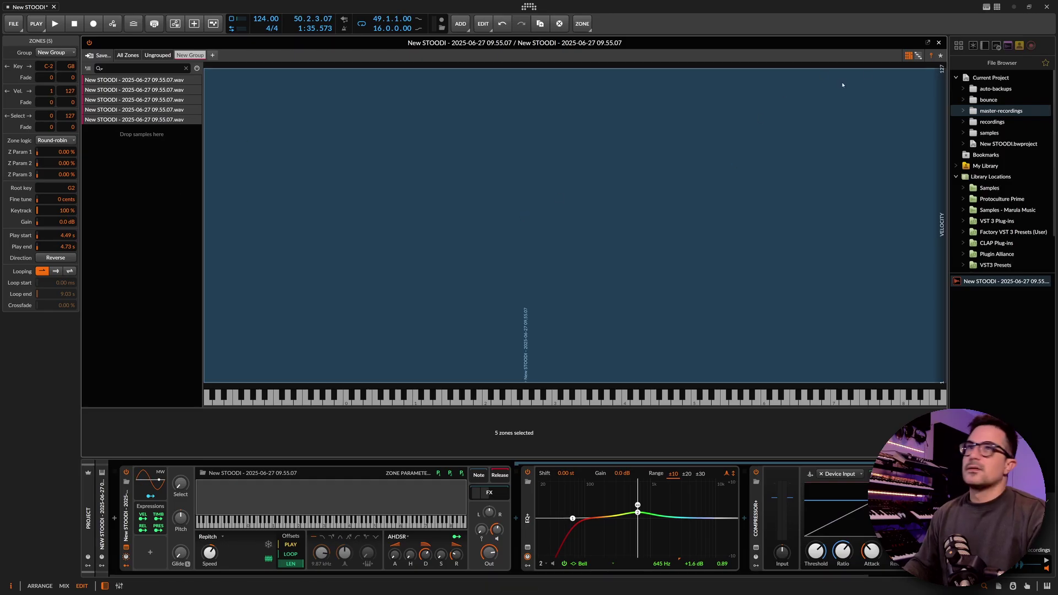
{"action": "left_click", "coordinate": [938, 42]}
{"action": "left_click", "coordinate": [362, 202]}
{"action": "left_click", "coordinate": [292, 202]}
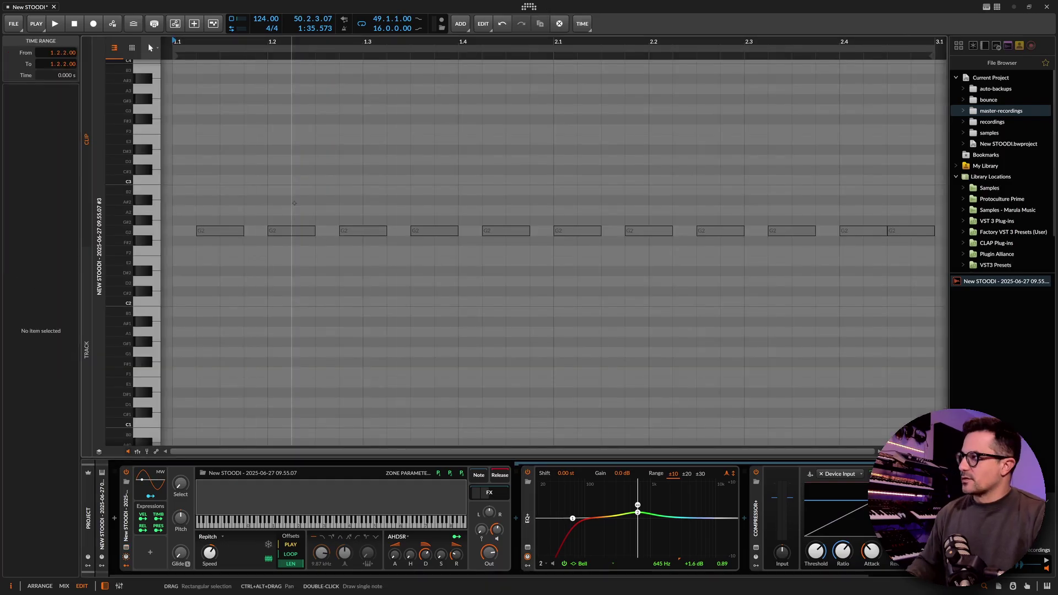